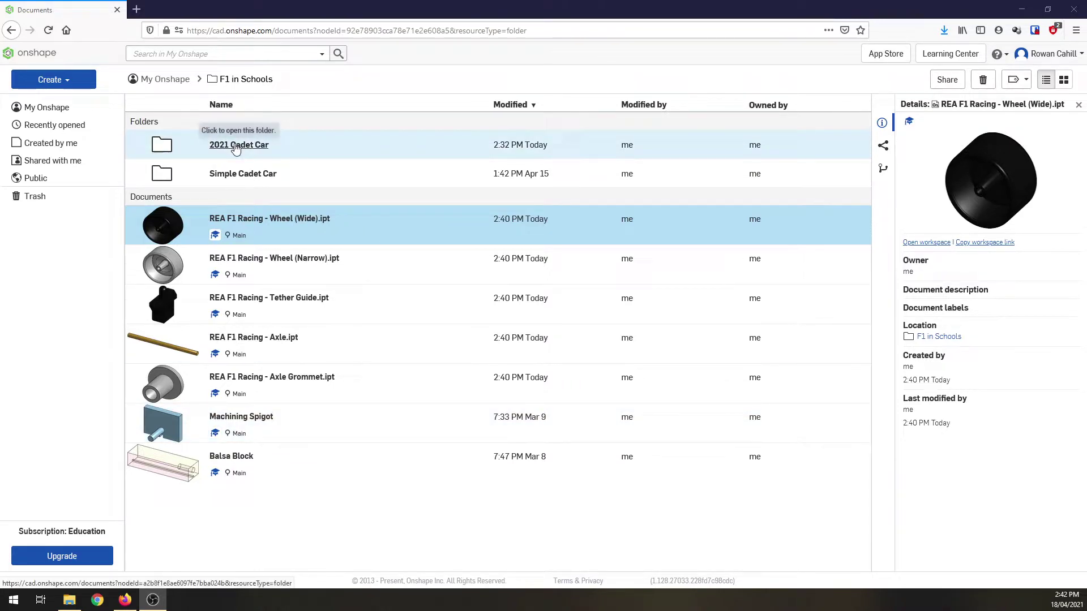
Step: Open the F1 Cadet Car document inside the 2021 Cadet Car folder
{"action": "left_click", "coordinate": [236, 146]}
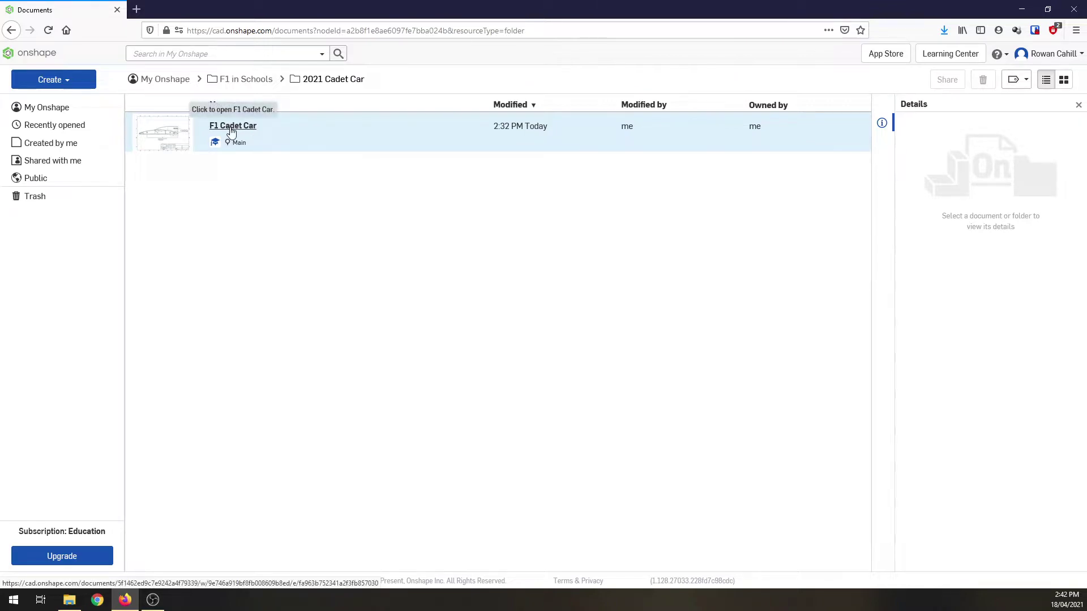
{"action": "left_click", "coordinate": [231, 130]}
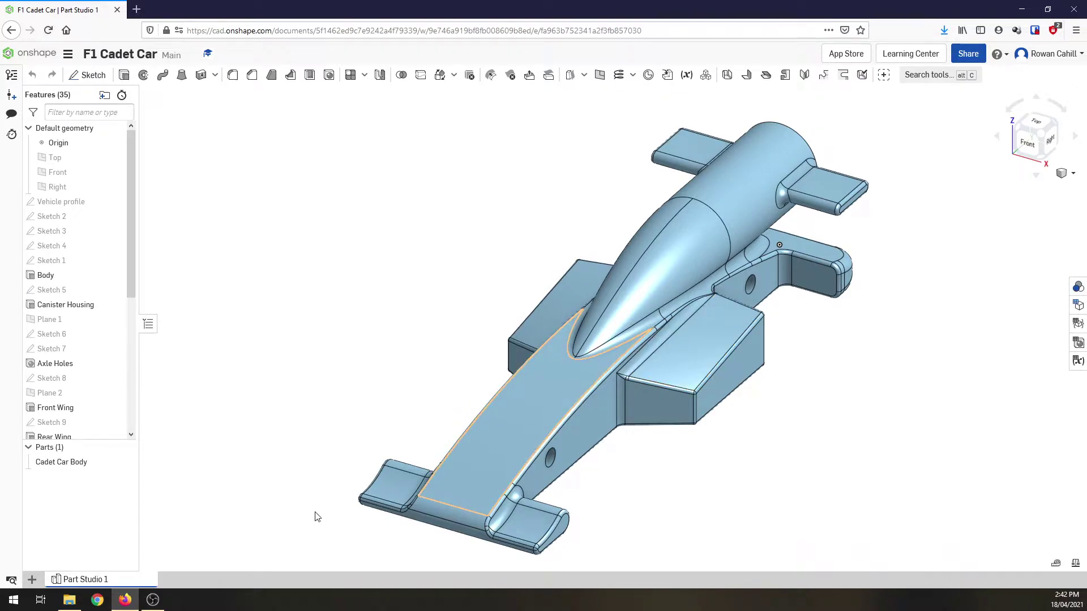
Step: Create a new assembly and rename it from Assembly 1 to 'Car Assembly'
{"action": "left_click", "coordinate": [32, 581]}
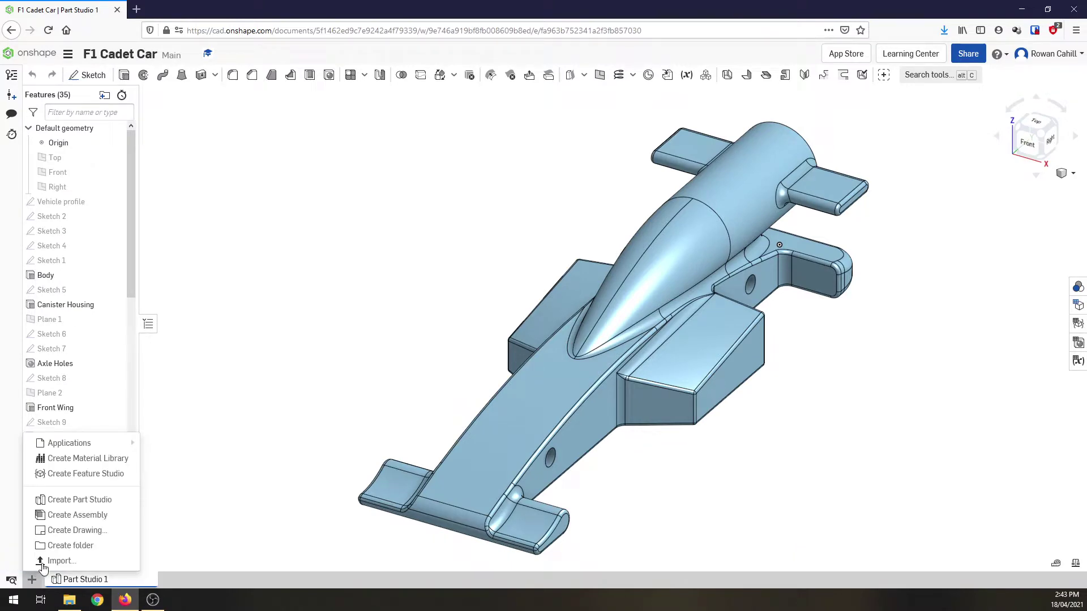
{"action": "left_click", "coordinate": [94, 517]}
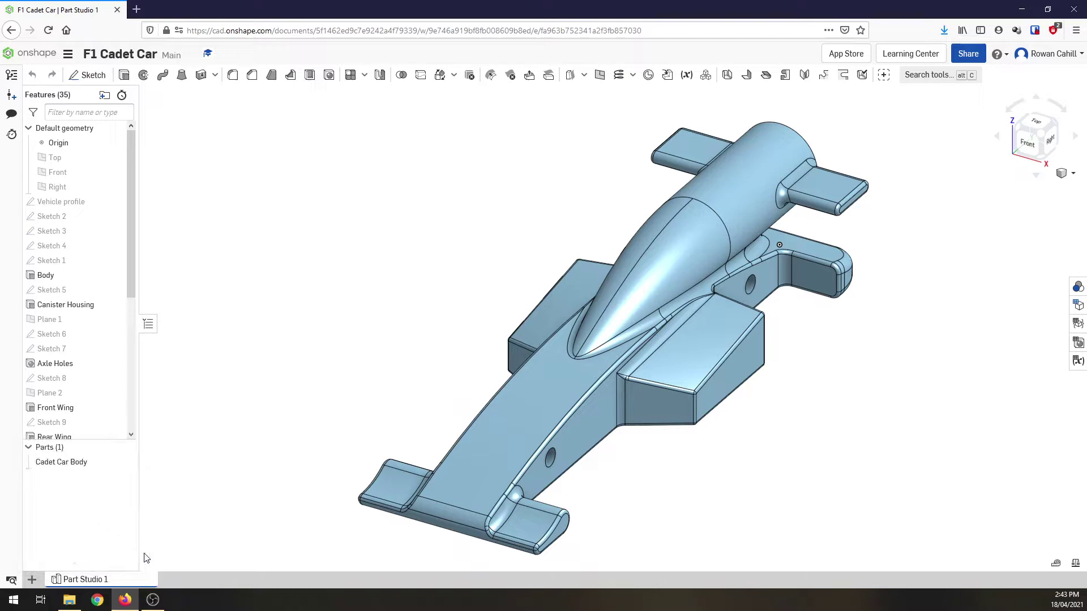
{"action": "left_click", "coordinate": [188, 581]}
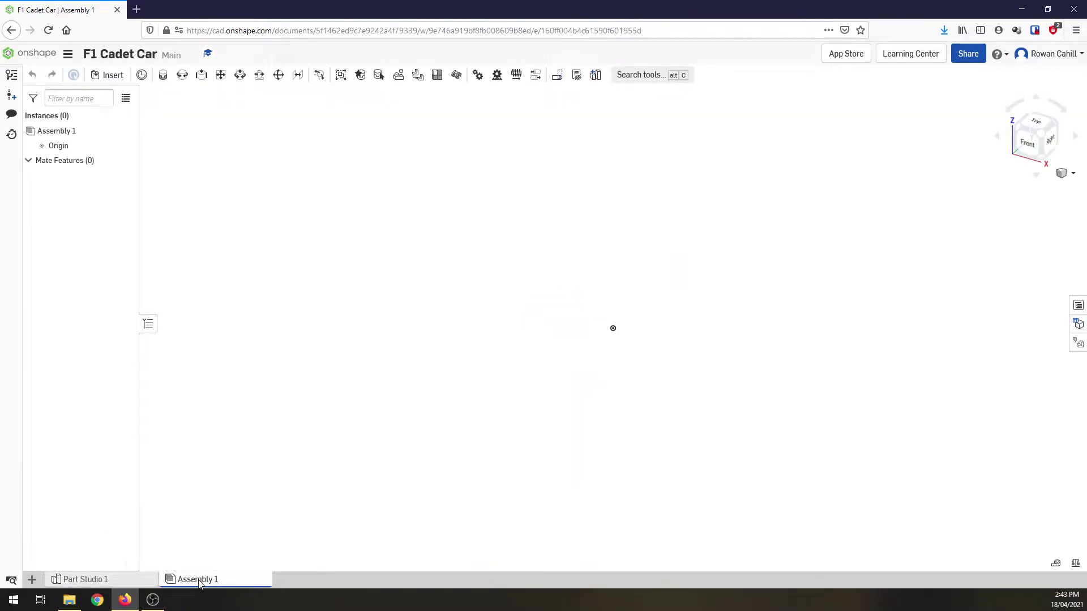
{"action": "right_click", "coordinate": [199, 580]}
{"action": "left_click", "coordinate": [182, 476]}
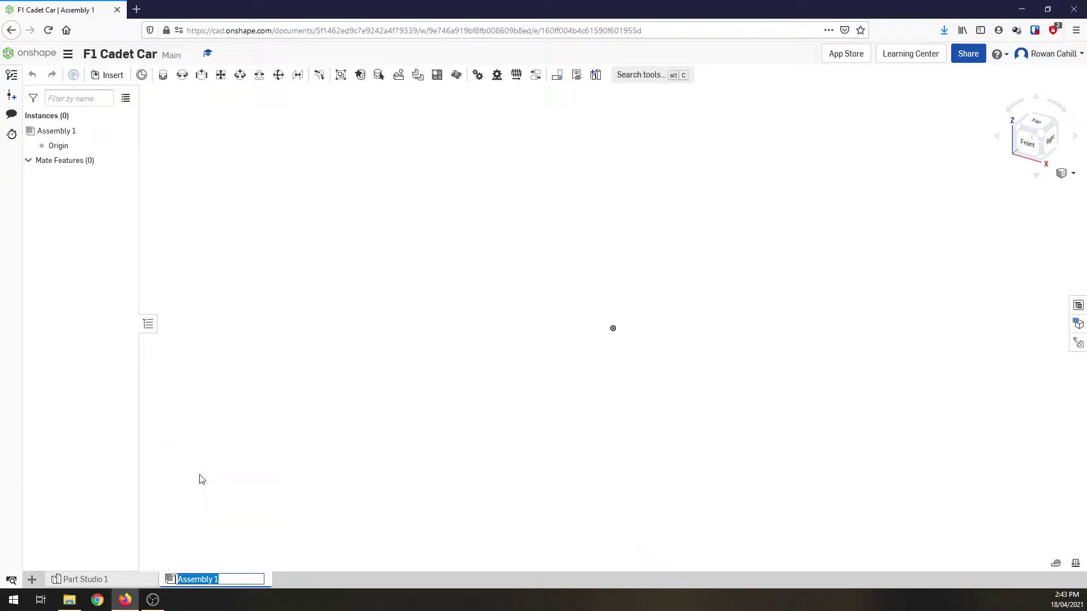
{"action": "type", "text": "Car"}
{"action": "key", "text": "Return"}
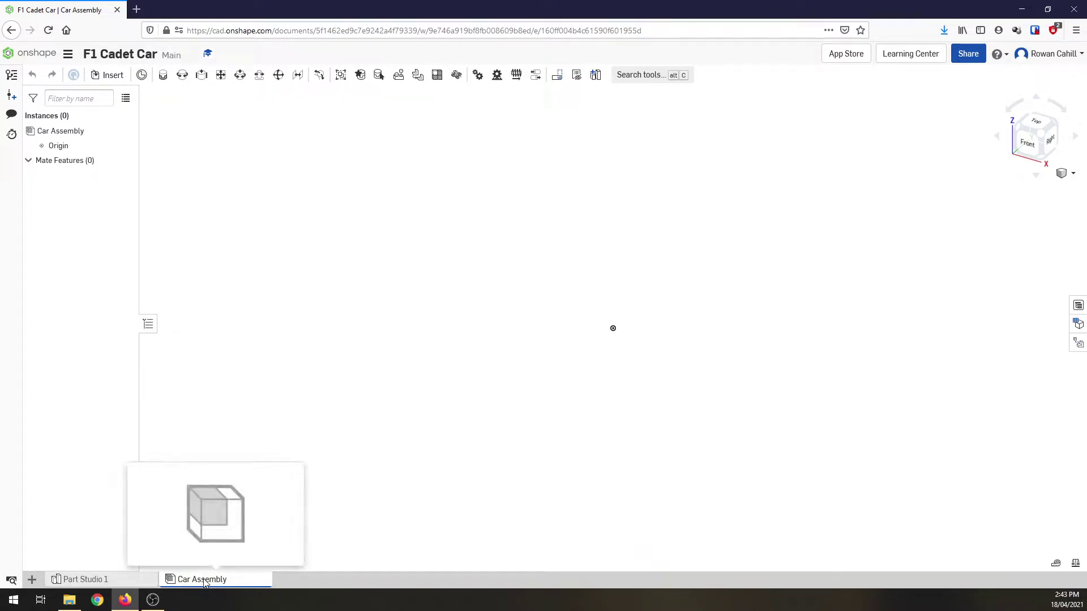
Step: Insert the Cadet Car Body part into Car Assembly
{"action": "left_click", "coordinate": [111, 76]}
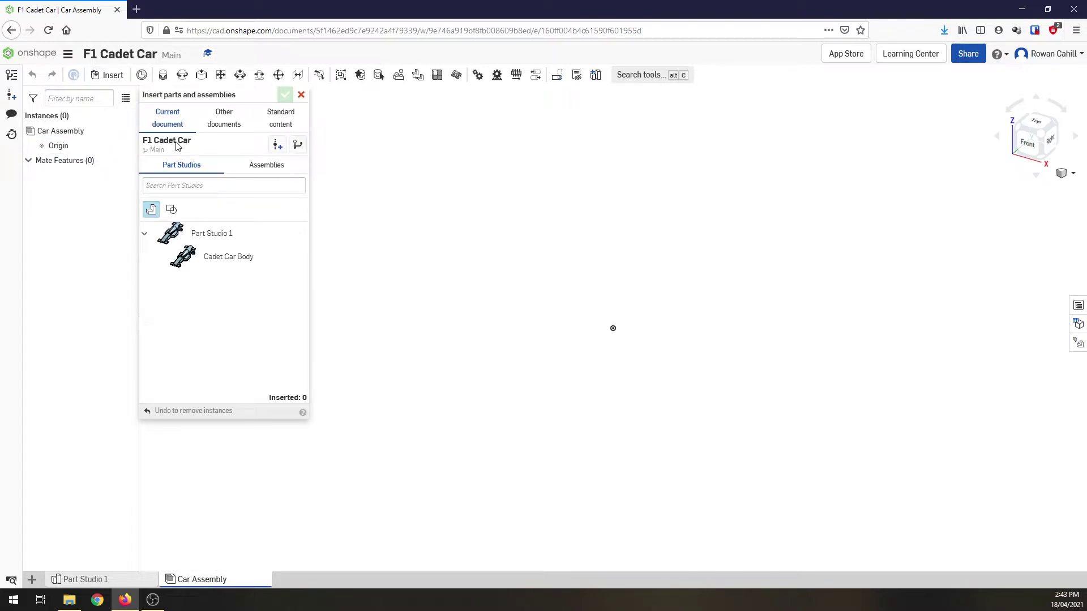
{"action": "left_click", "coordinate": [213, 262]}
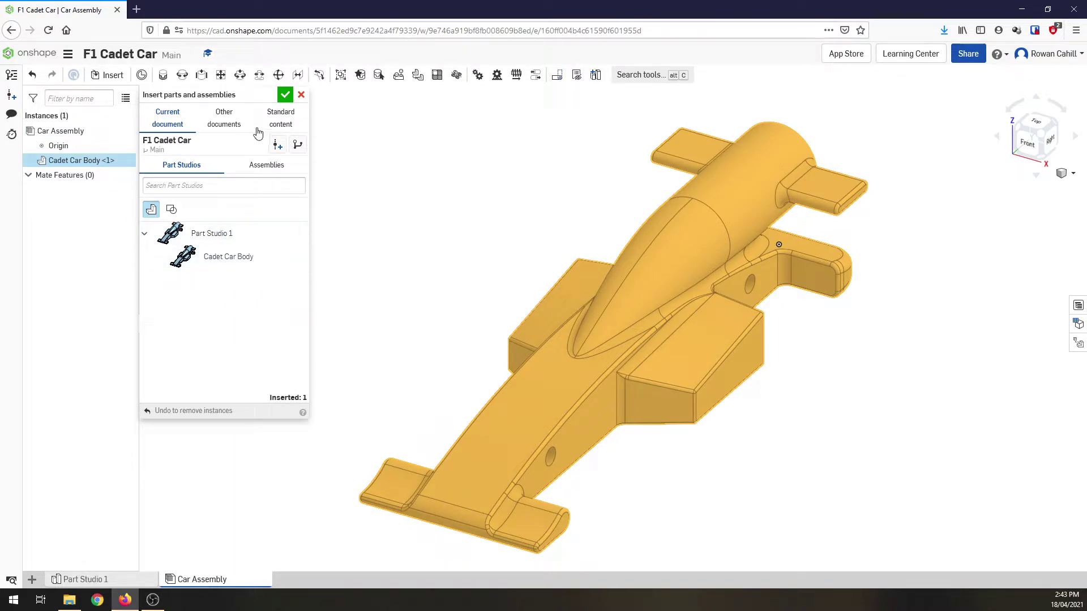
{"action": "left_click", "coordinate": [285, 95]}
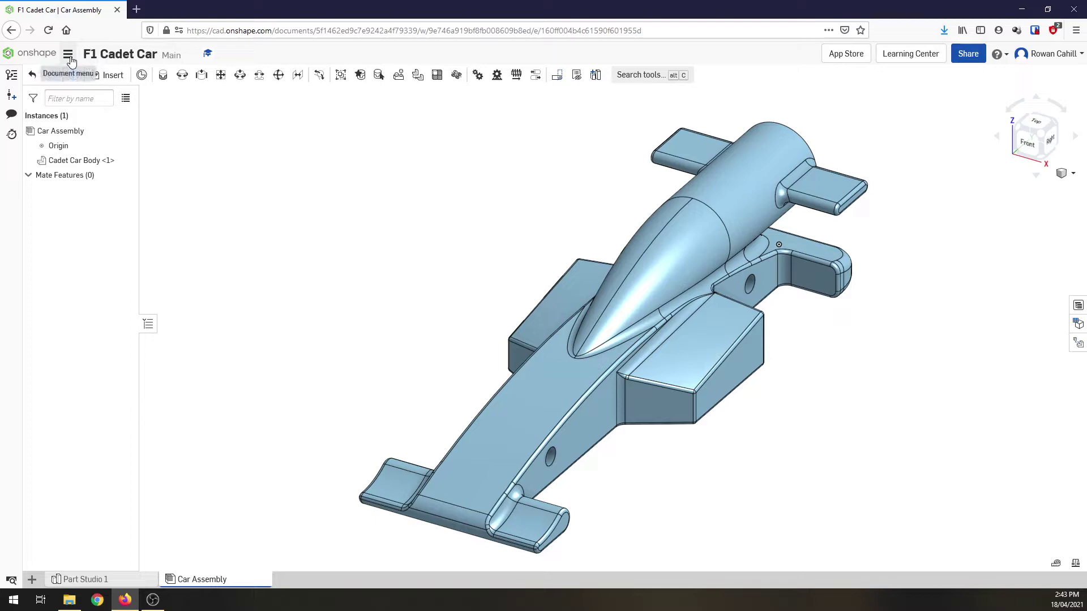
Step: Insert a first axle grommet from the Axle Grommet document in My Onshape > F1 in Schools
{"action": "left_click", "coordinate": [111, 75]}
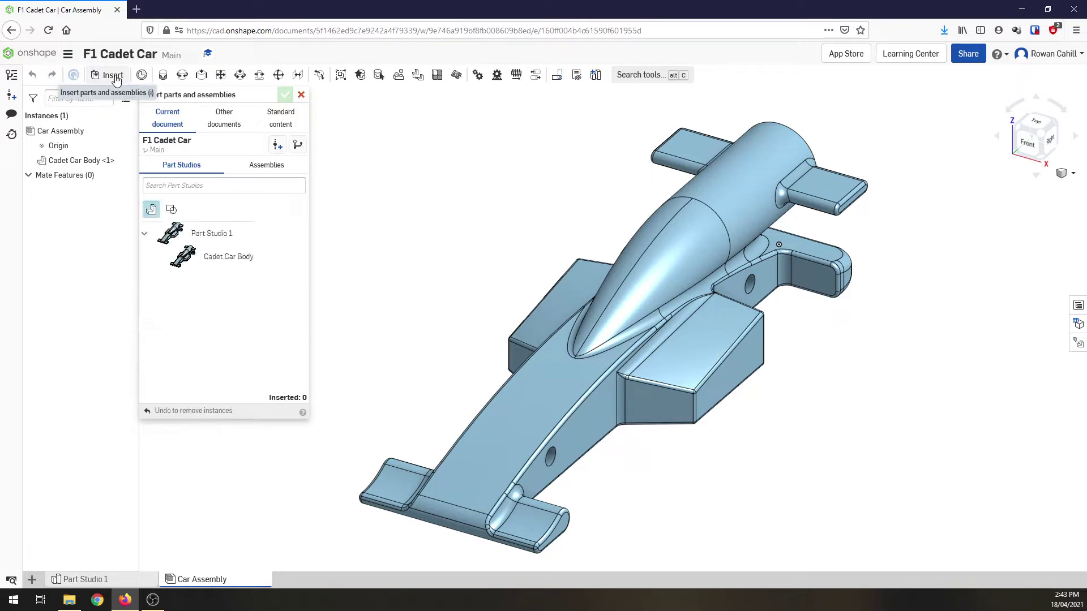
{"action": "left_click", "coordinate": [224, 128]}
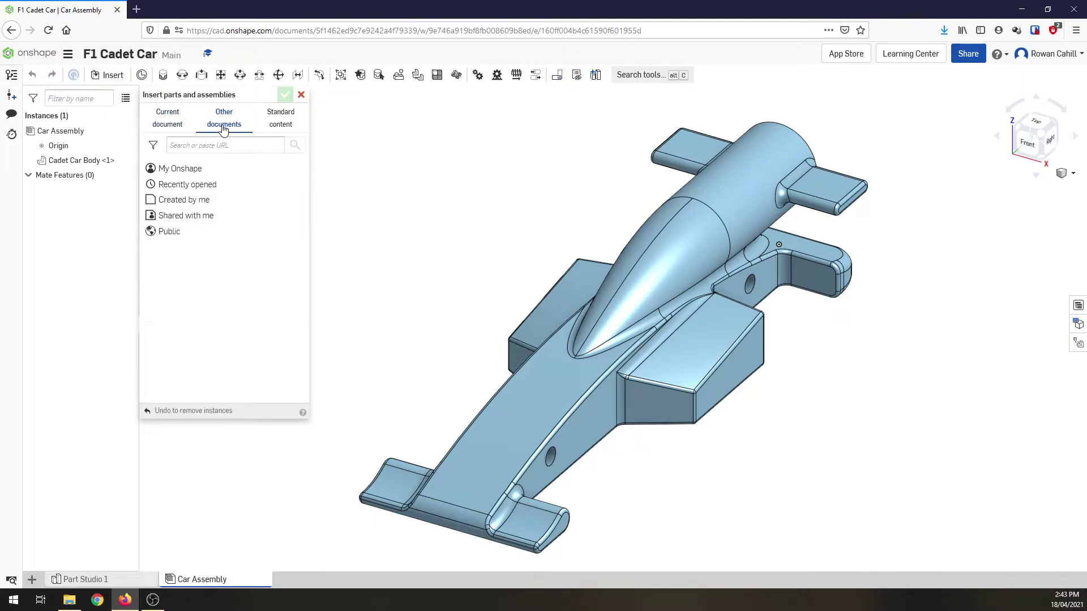
{"action": "left_click", "coordinate": [192, 169]}
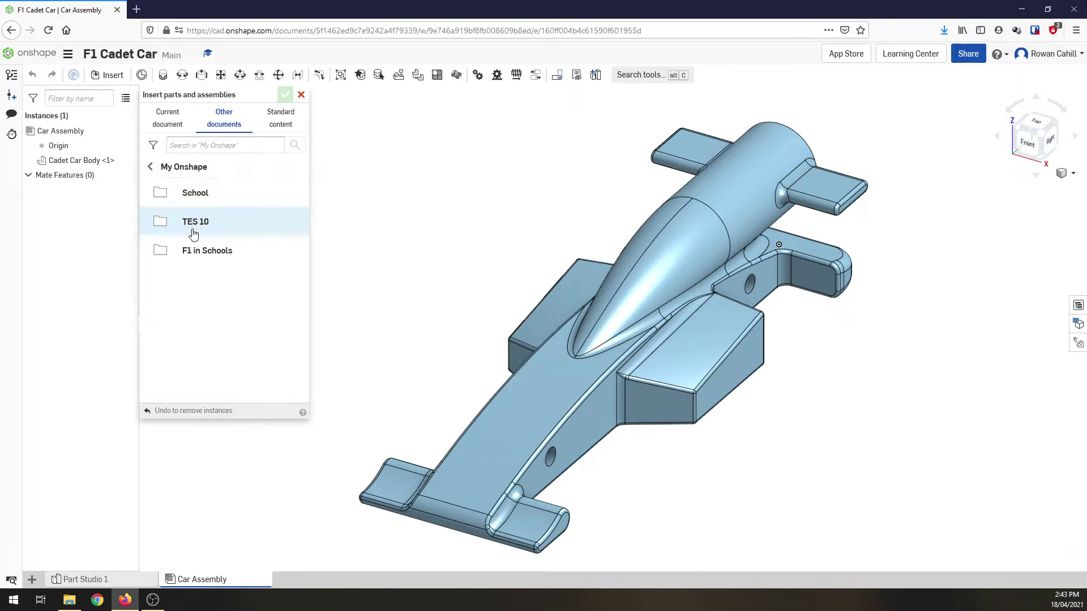
{"action": "left_click", "coordinate": [198, 251]}
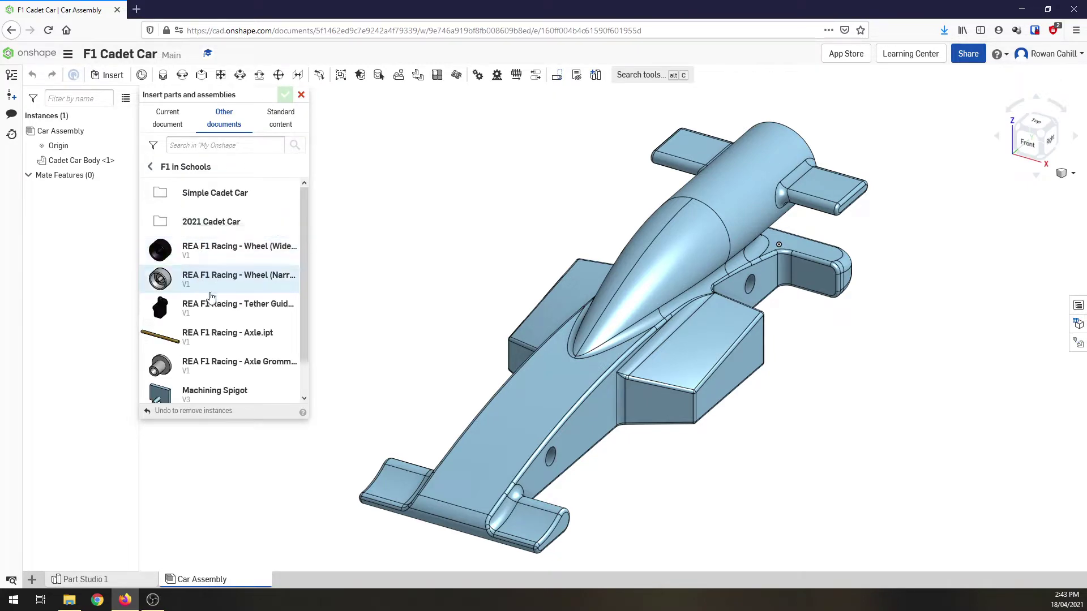
{"action": "left_click", "coordinate": [230, 369]}
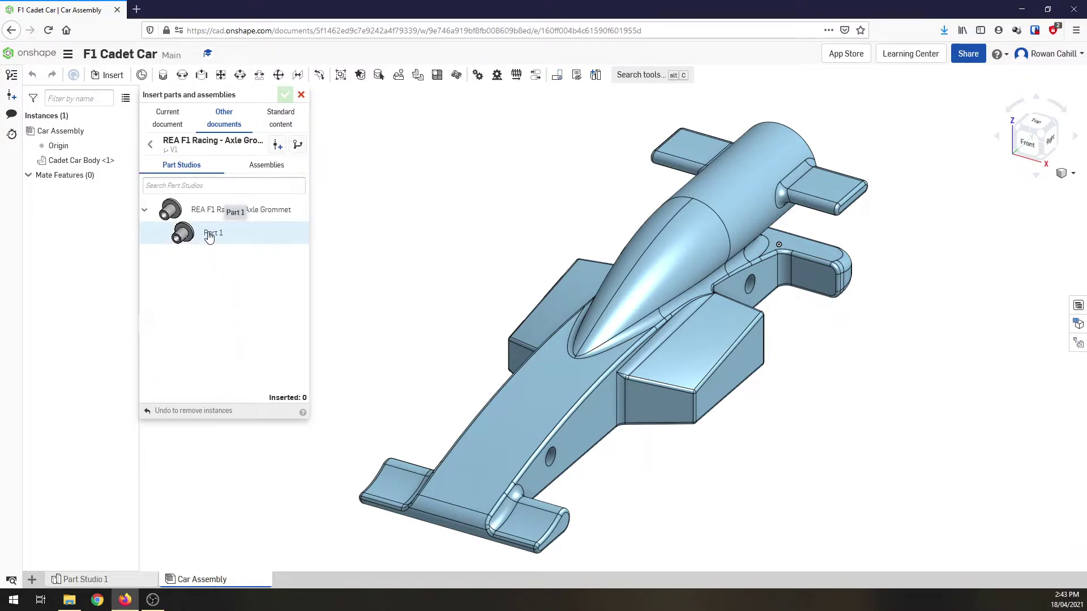
{"action": "left_click", "coordinate": [218, 212]}
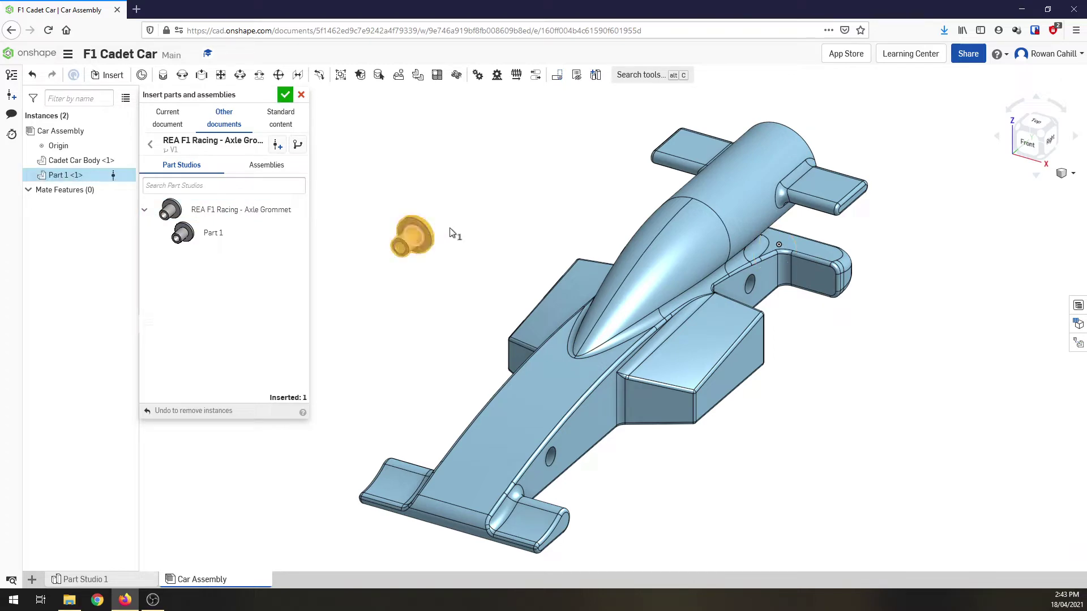
{"action": "left_click", "coordinate": [498, 216]}
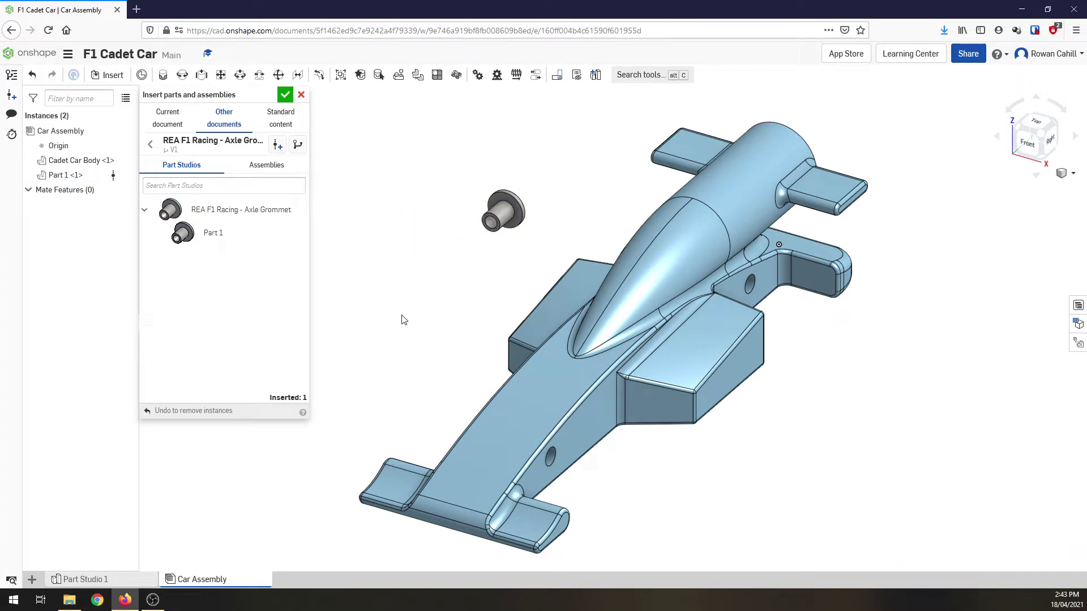
Step: Place three more axle grommets around the car and finish inserting
{"action": "left_click", "coordinate": [244, 211]}
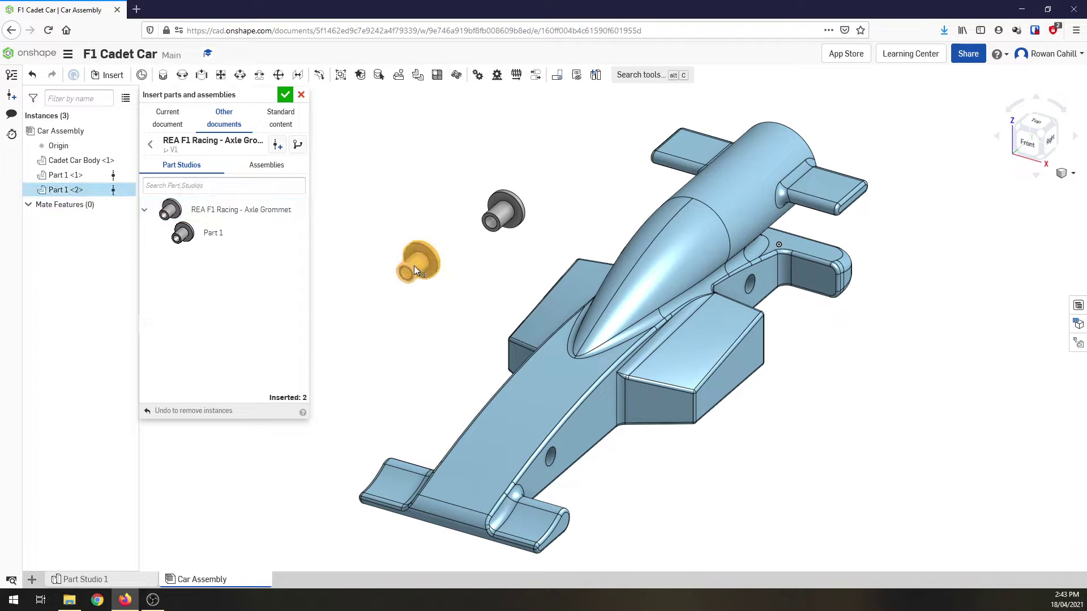
{"action": "left_click", "coordinate": [416, 264]}
{"action": "left_click", "coordinate": [254, 214]}
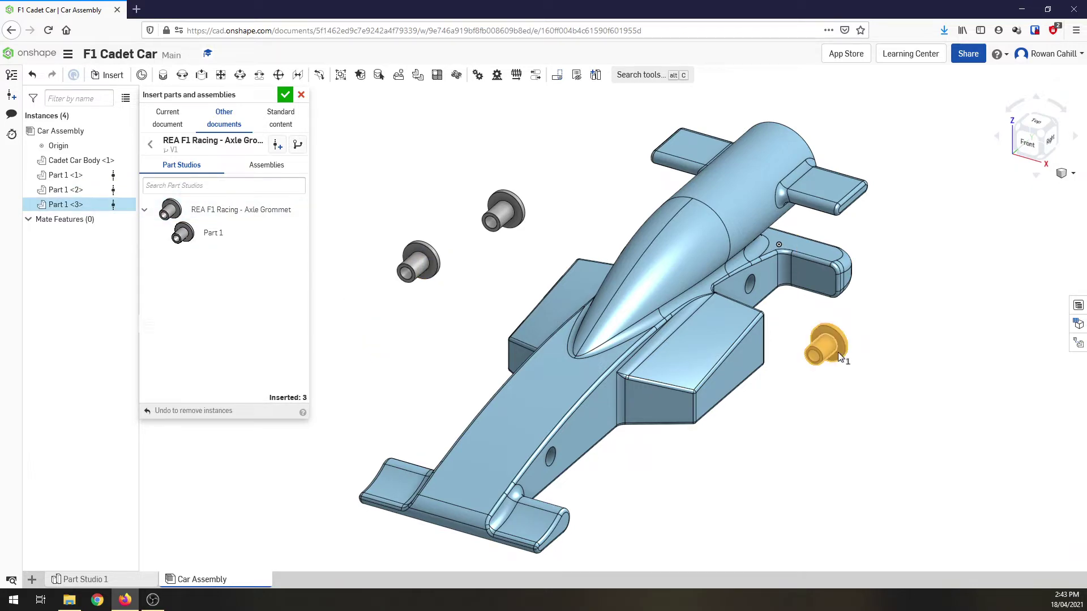
{"action": "left_click", "coordinate": [841, 353]}
{"action": "left_click", "coordinate": [253, 217]}
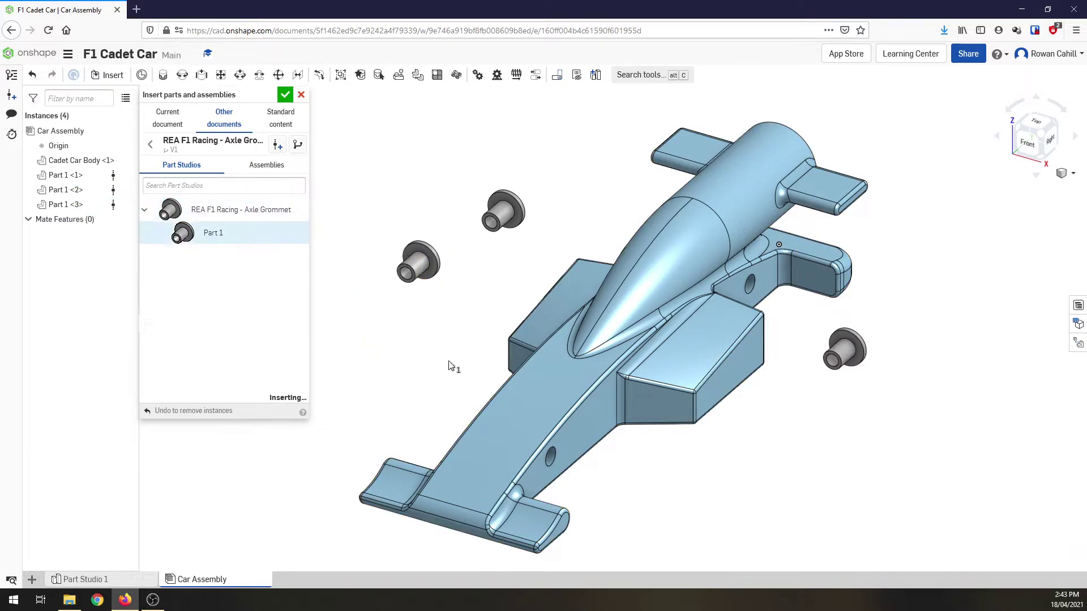
{"action": "left_click", "coordinate": [690, 489]}
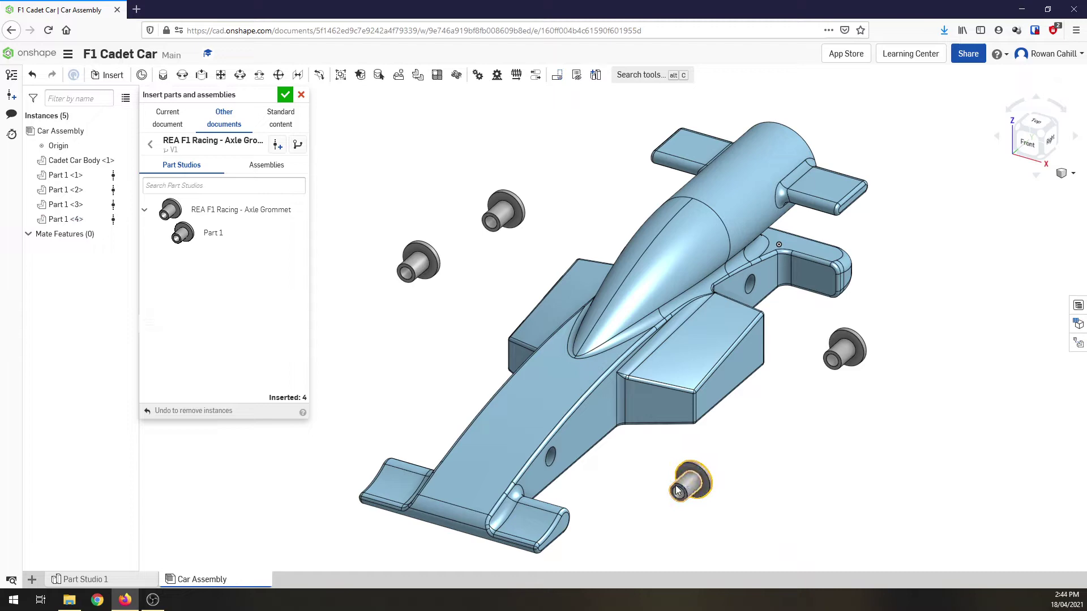
{"action": "left_click", "coordinate": [285, 96]}
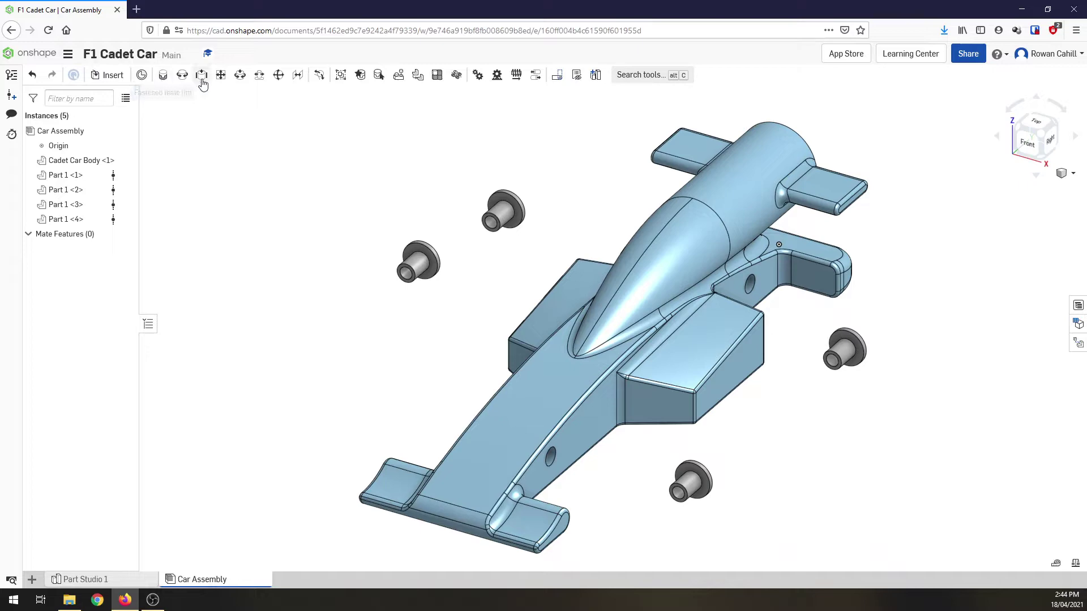
Step: Fasten the first grommet's flange connector to the body's front axle hole, flipped so the flange sits outside
{"action": "left_click", "coordinate": [163, 79]}
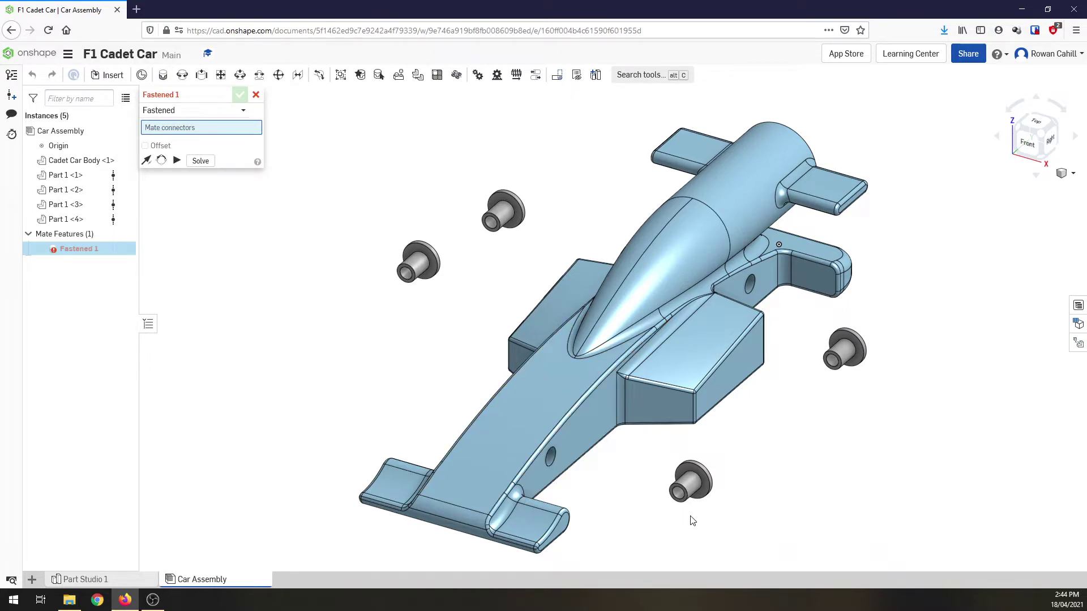
{"action": "scroll", "coordinate": [691, 518], "scroll_direction": "up", "scroll_amount": 5}
{"action": "scroll", "coordinate": [692, 520], "scroll_direction": "up", "scroll_amount": 1}
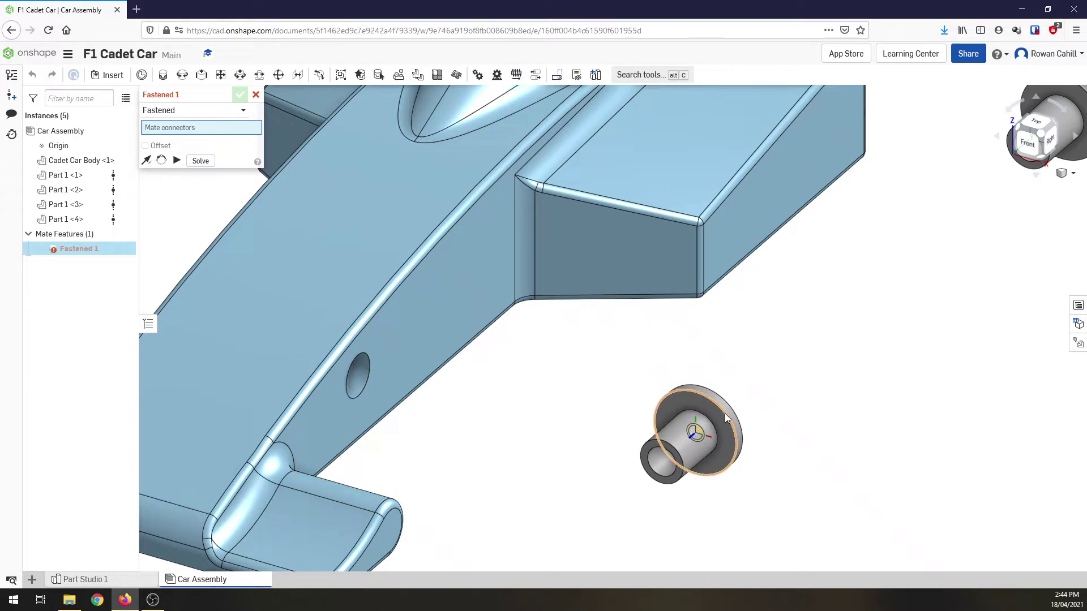
{"action": "left_click", "coordinate": [725, 413]}
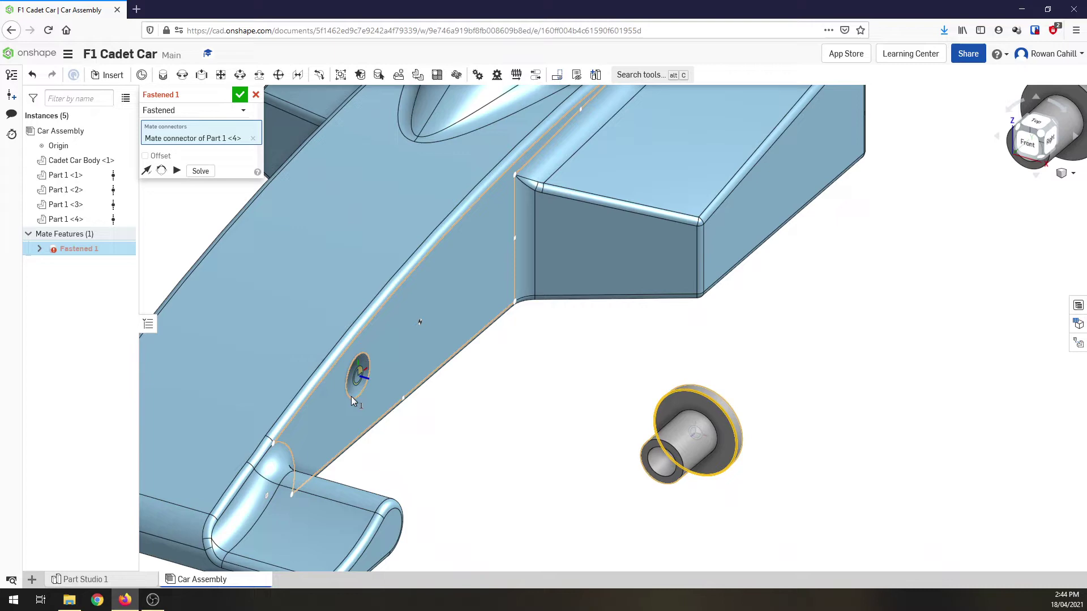
{"action": "left_click", "coordinate": [352, 398]}
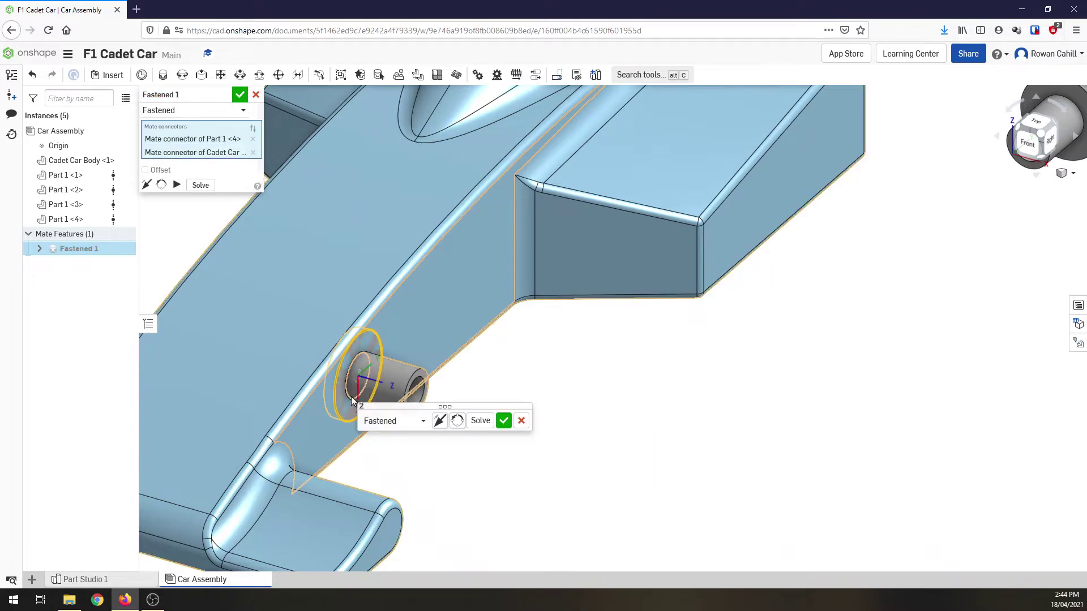
{"action": "left_click", "coordinate": [445, 424]}
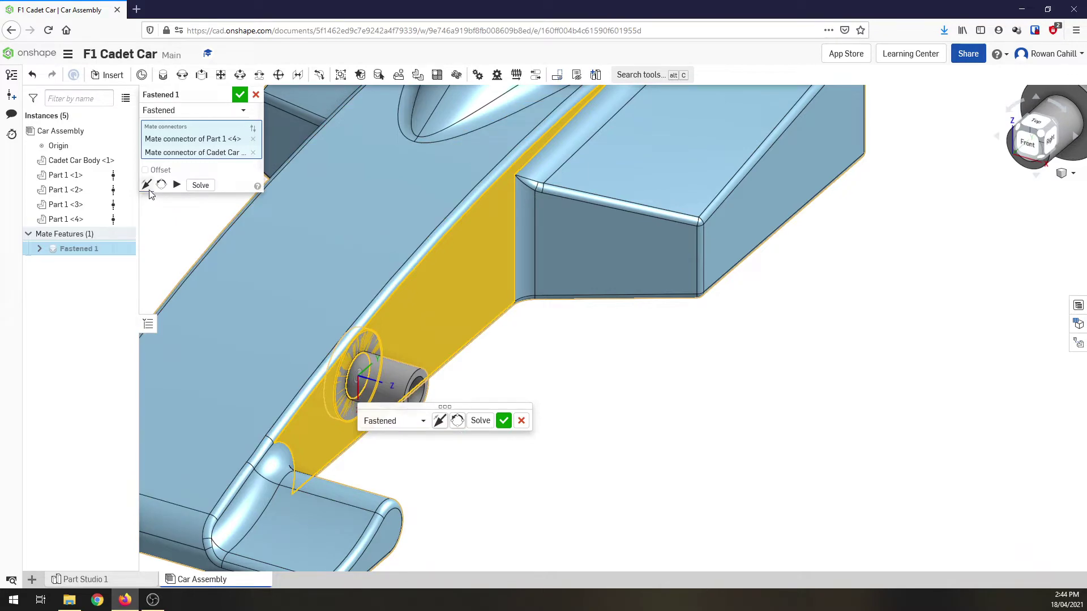
{"action": "left_click", "coordinate": [440, 422]}
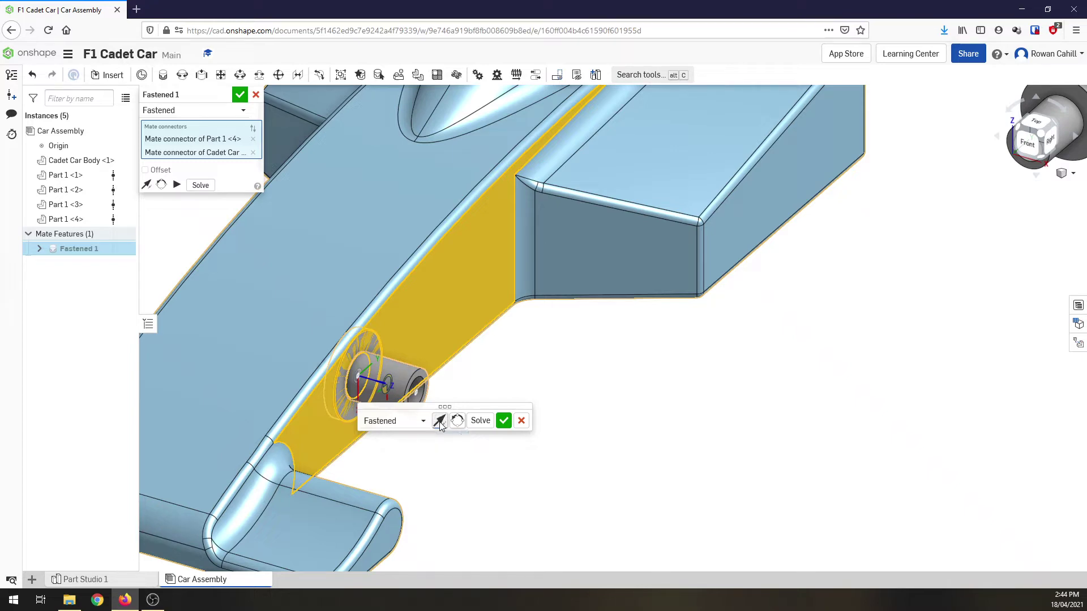
{"action": "left_click", "coordinate": [504, 426]}
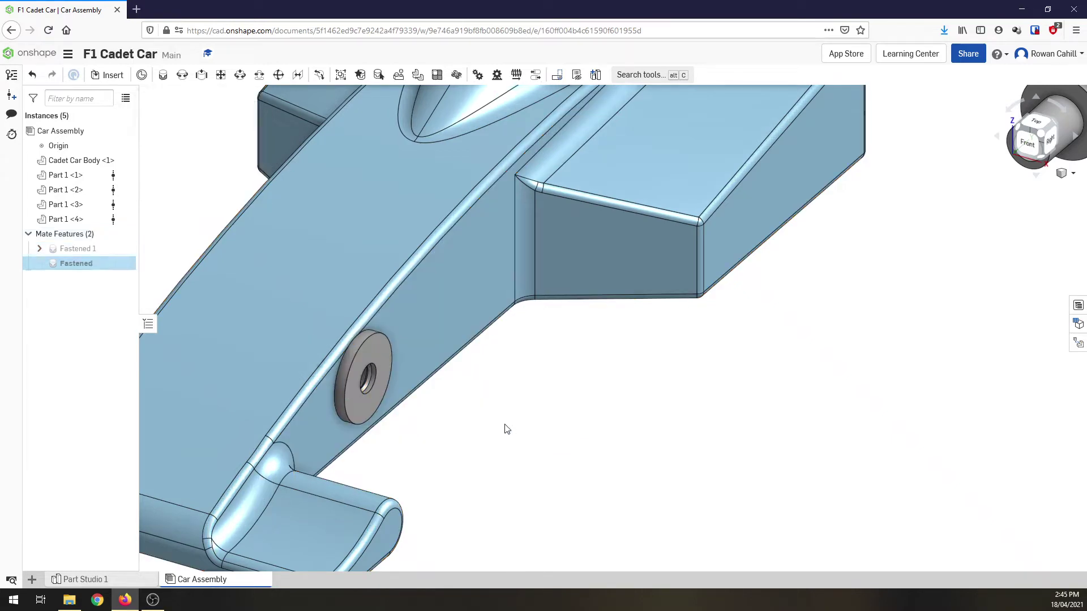
Step: Mate another grommet's flange connector to the body's axle hole as Fastened 2, flipped outward
{"action": "scroll", "coordinate": [469, 533], "scroll_direction": "up", "scroll_amount": 2}
{"action": "scroll", "coordinate": [469, 533], "scroll_direction": "down", "scroll_amount": 5}
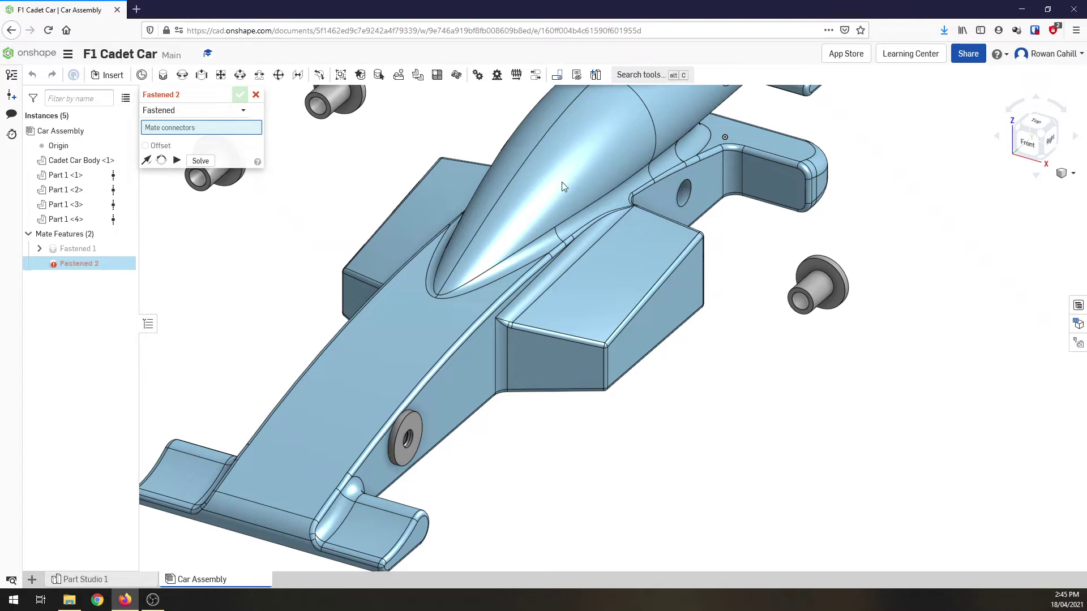
{"action": "scroll", "coordinate": [833, 273], "scroll_direction": "up", "scroll_amount": 3}
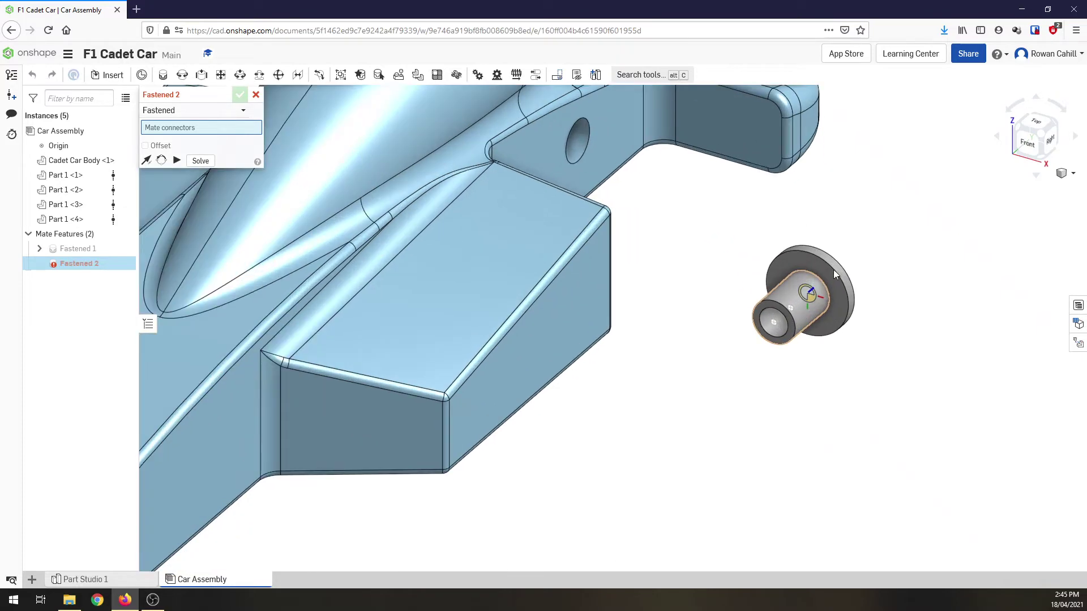
{"action": "middle_click_drag", "start_coordinate": [755, 207], "coordinate": [687, 334]}
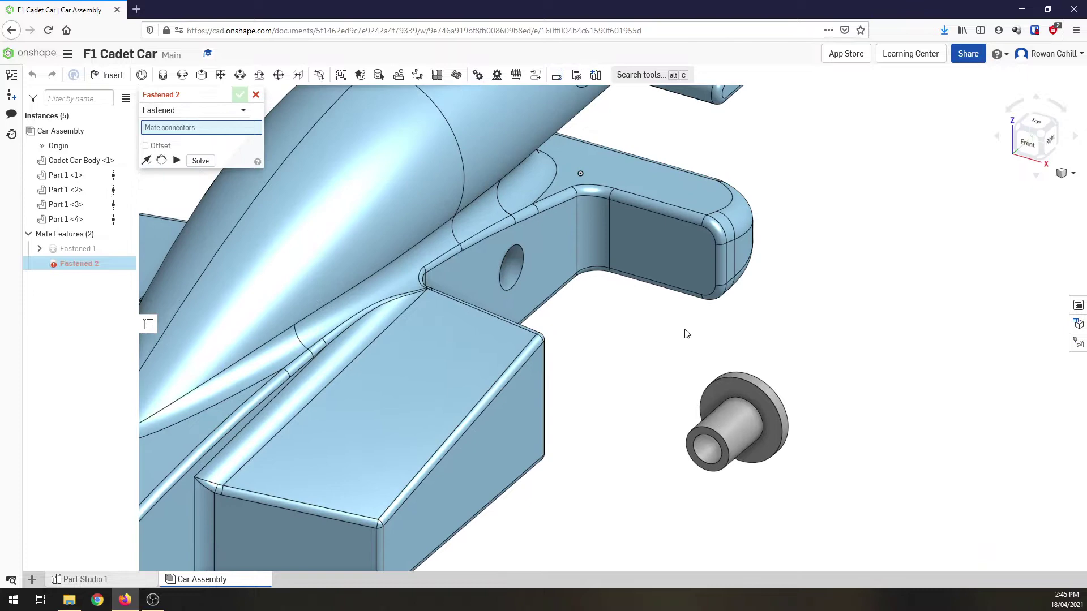
{"action": "left_click", "coordinate": [757, 391]}
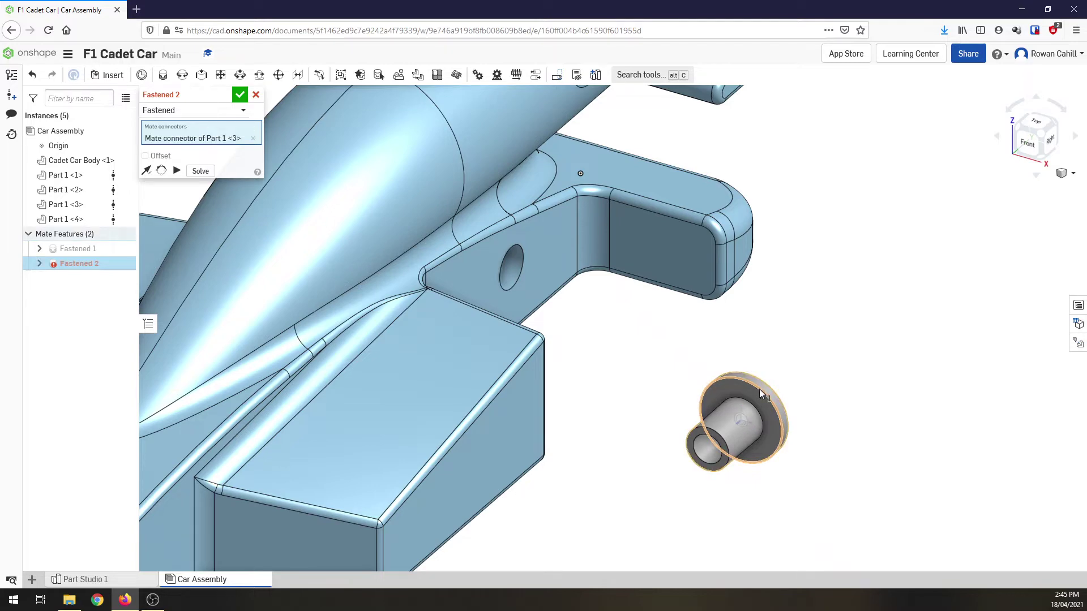
{"action": "left_click", "coordinate": [510, 284]}
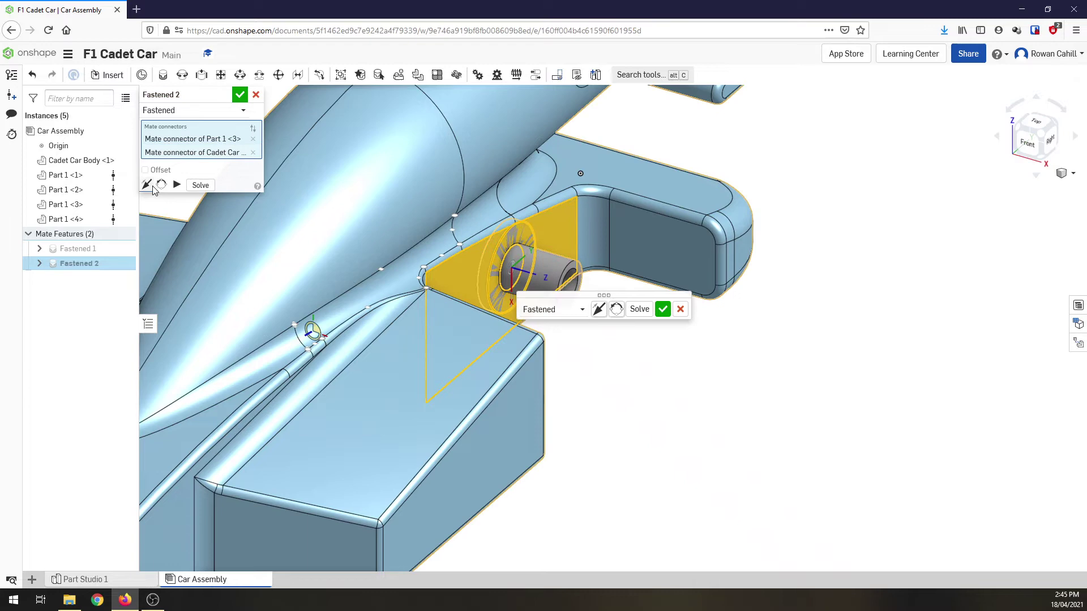
{"action": "left_click", "coordinate": [148, 185]}
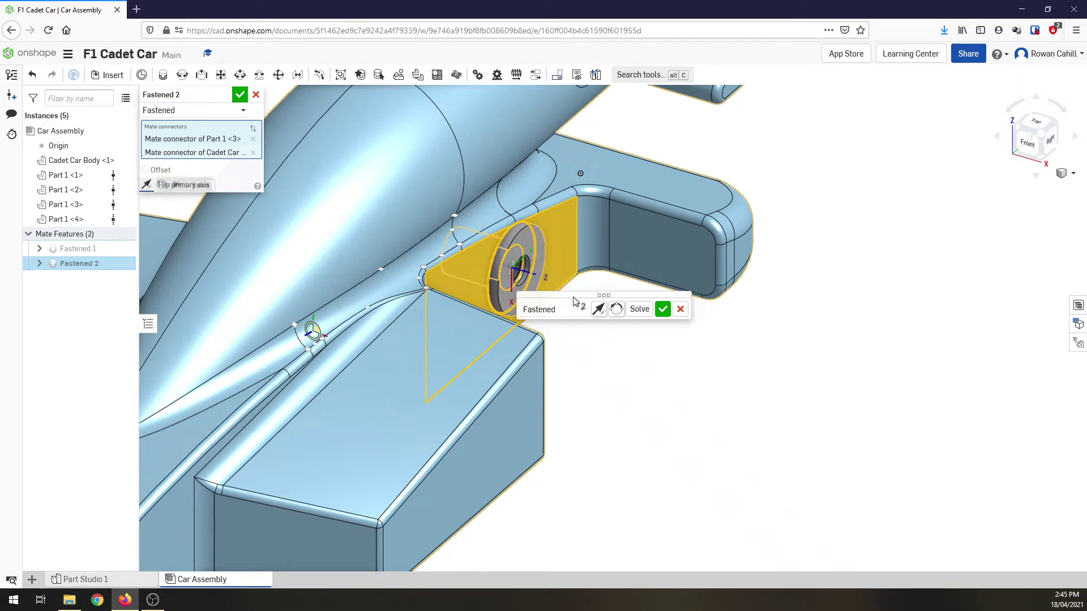
{"action": "left_click", "coordinate": [662, 309]}
Step: Seat a loose grommet in the nearer axle hole on the car's other side as Fastened 3, flange out
{"action": "key", "text": "m"}
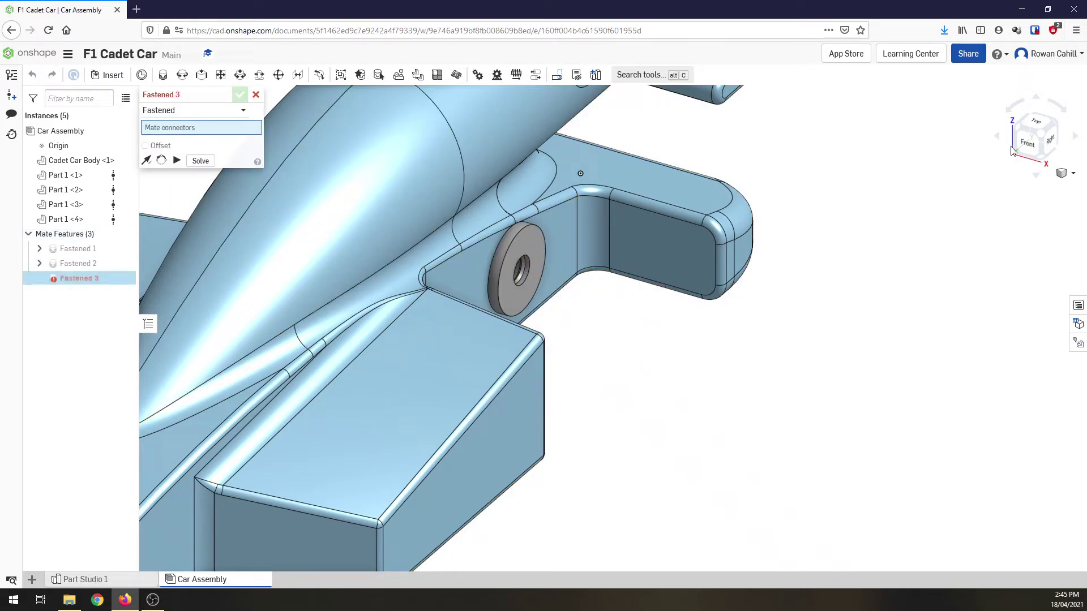
{"action": "scroll", "coordinate": [900, 354], "scroll_direction": "down", "scroll_amount": 5}
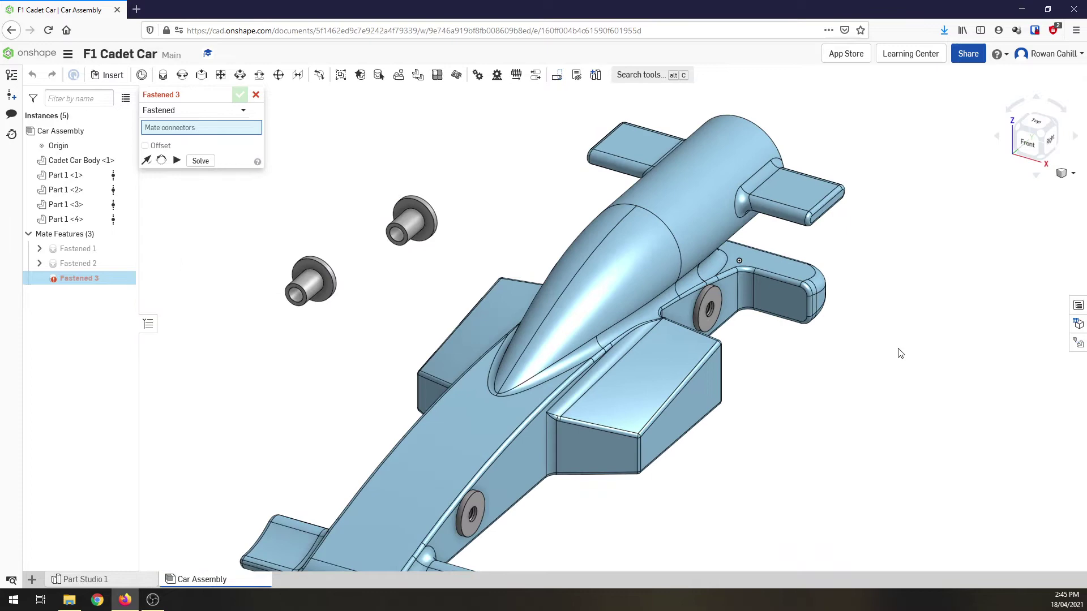
{"action": "left_click", "coordinate": [1017, 133]}
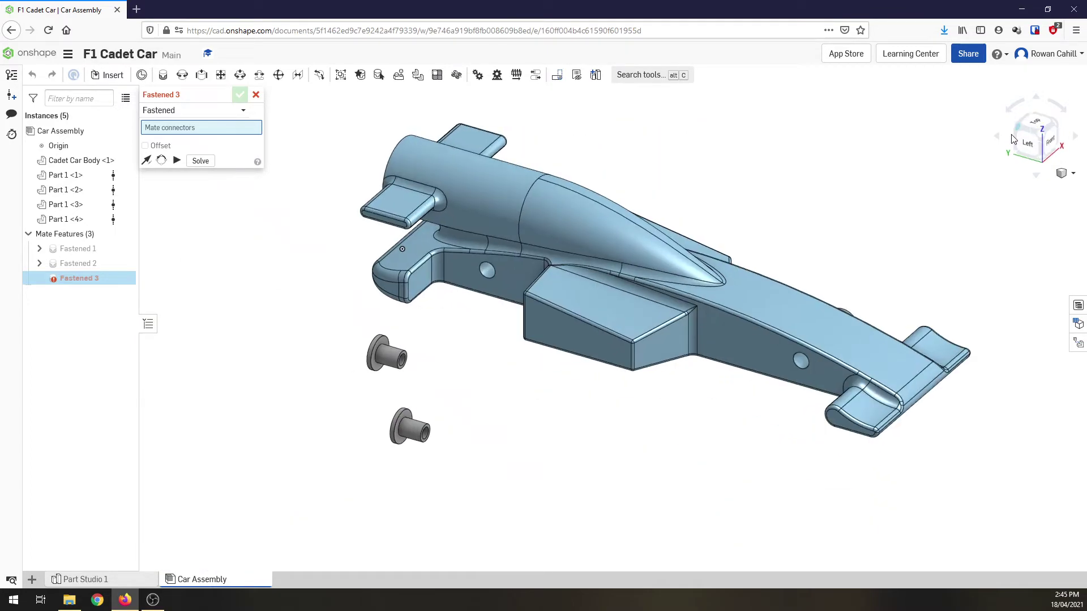
{"action": "scroll", "coordinate": [412, 377], "scroll_direction": "up", "scroll_amount": 3}
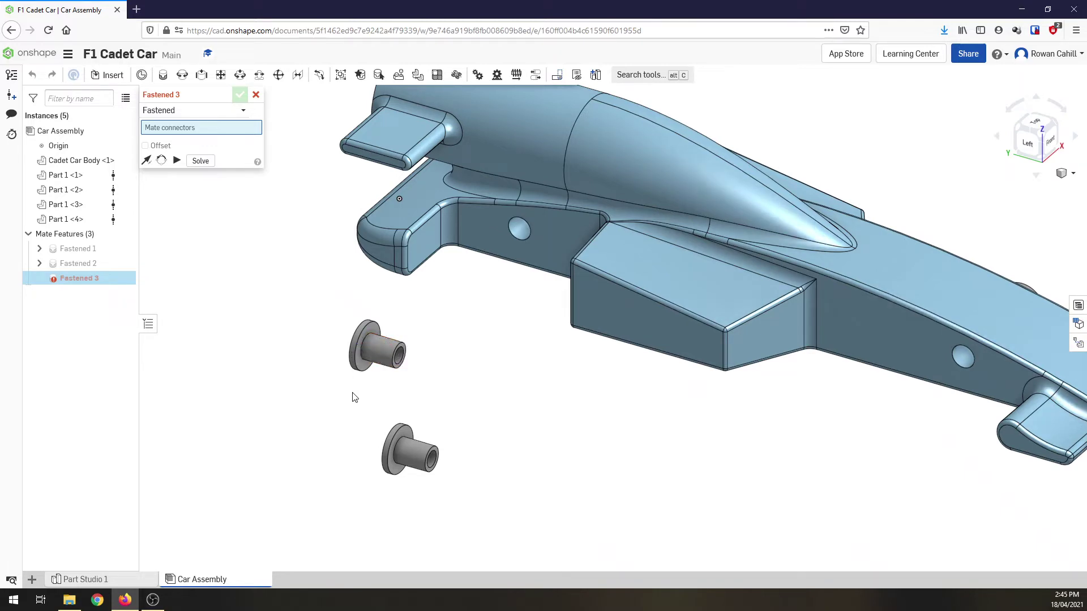
{"action": "left_click", "coordinate": [361, 366]}
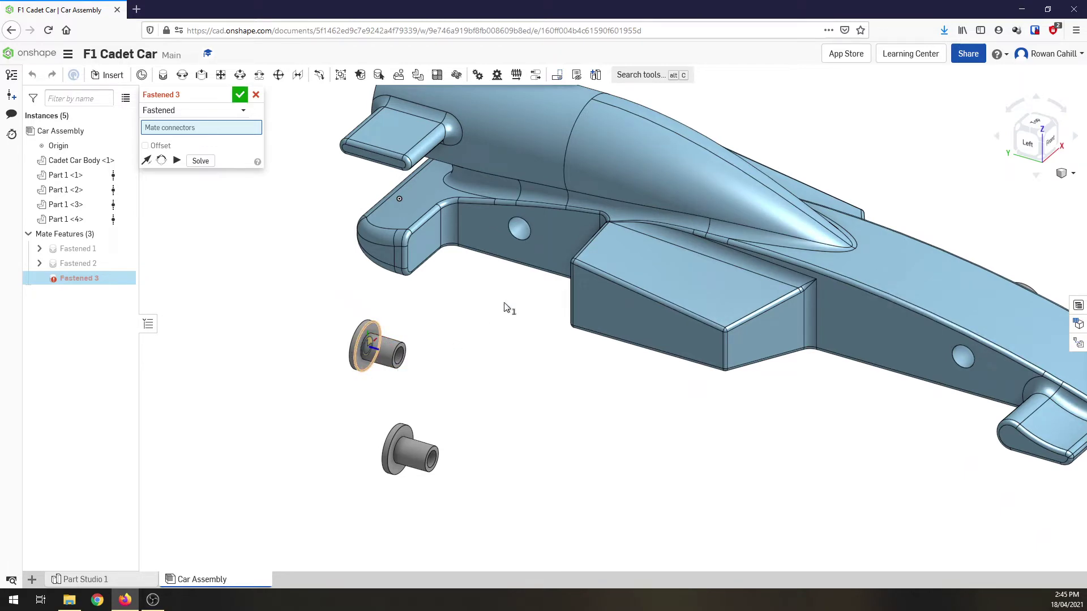
{"action": "left_click", "coordinate": [525, 237]}
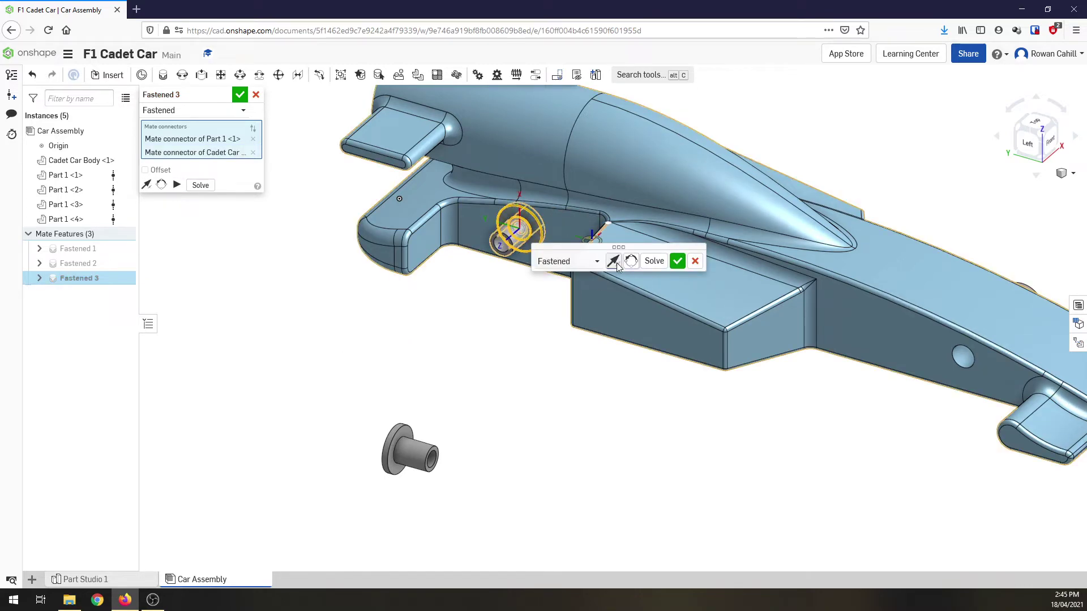
{"action": "left_click", "coordinate": [613, 262]}
{"action": "left_click", "coordinate": [678, 261]}
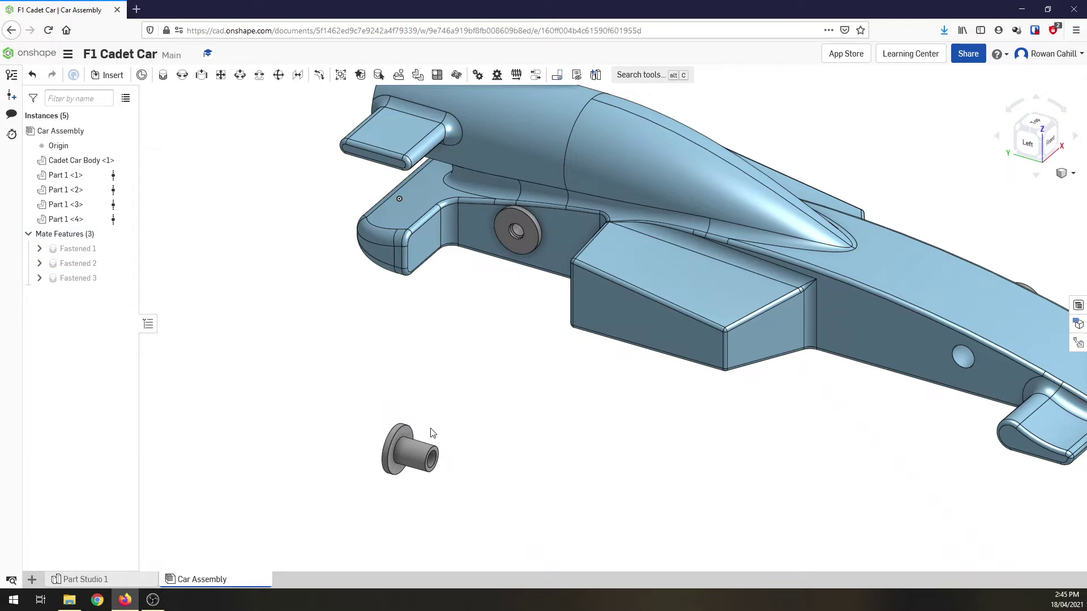
Step: Seat the last loose grommet in the remaining axle hole as Fastened 4, flange out
{"action": "key", "text": "f"}
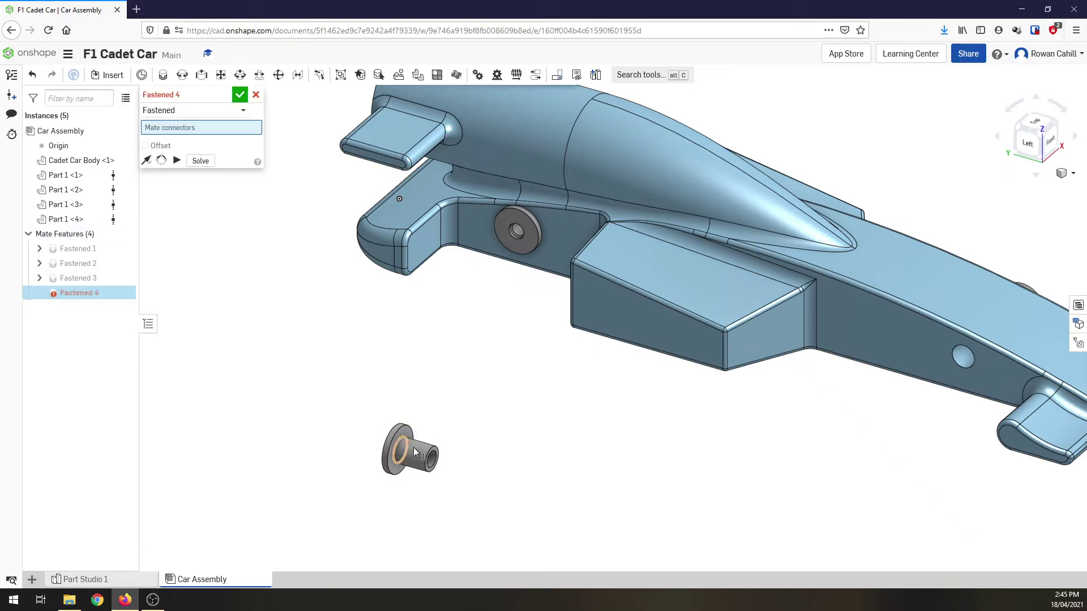
{"action": "left_click", "coordinate": [398, 443]}
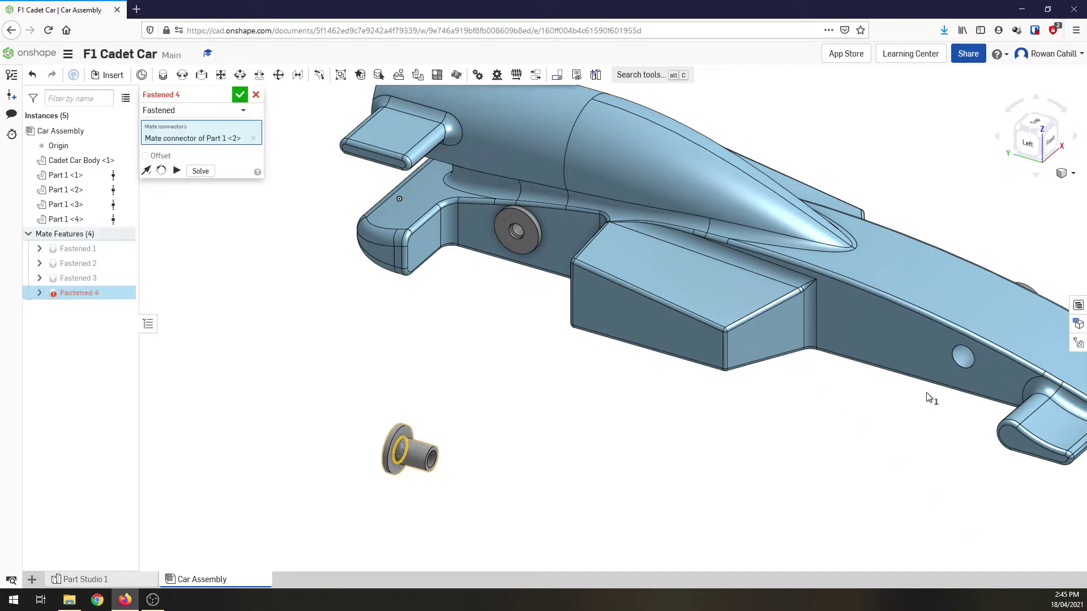
{"action": "left_click", "coordinate": [961, 368]}
{"action": "left_click", "coordinate": [146, 185]}
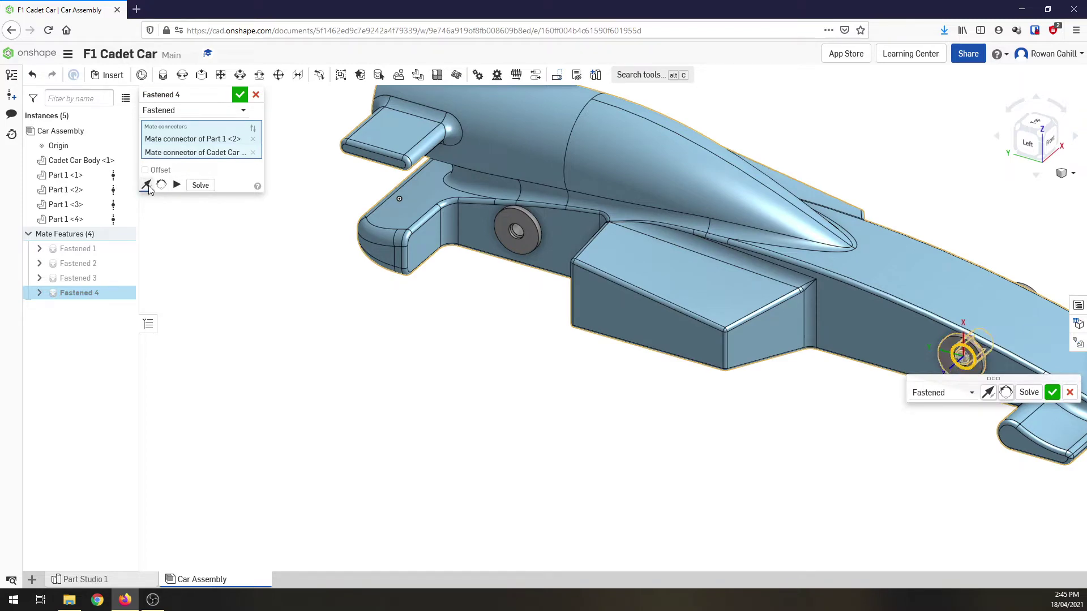
{"action": "left_click", "coordinate": [1052, 393]}
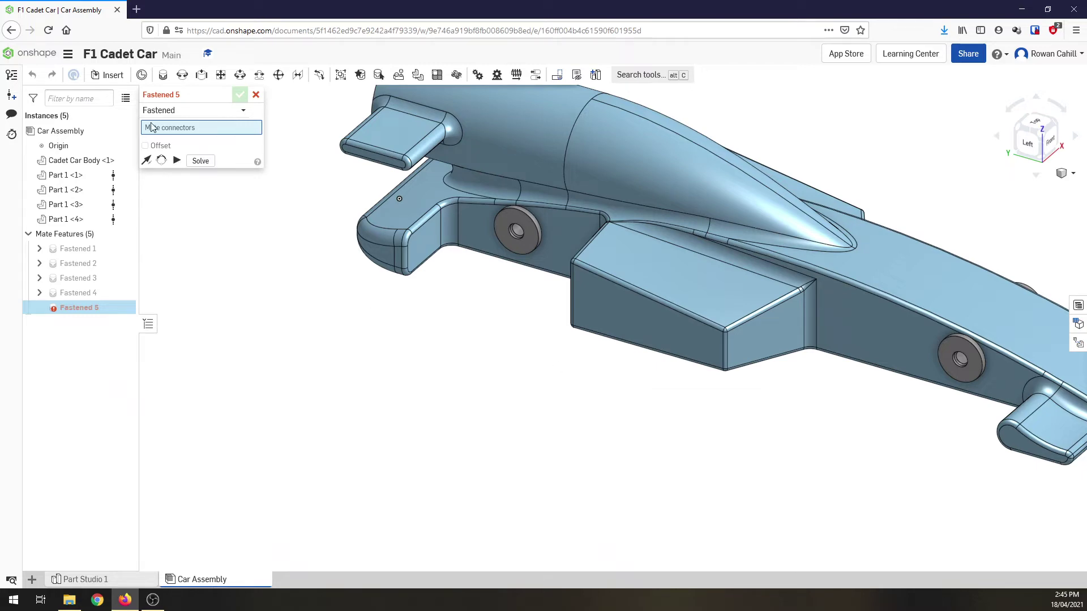
Step: Insert two Wheel (Wide) parts from the F1 in Schools documents beside and above the car
{"action": "left_click", "coordinate": [105, 75]}
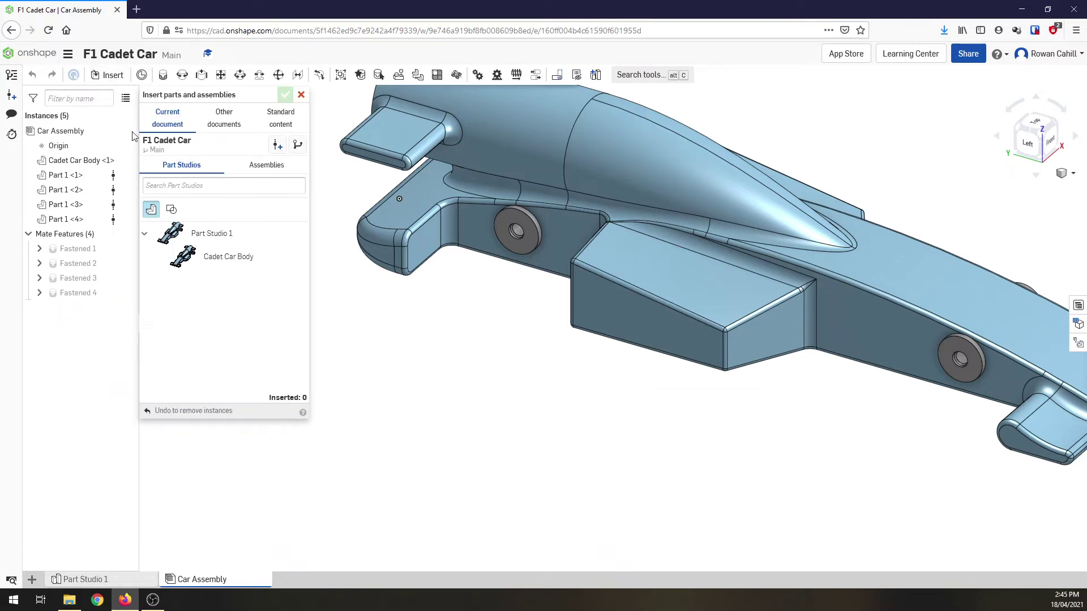
{"action": "left_click", "coordinate": [219, 129]}
{"action": "left_click", "coordinate": [188, 169]}
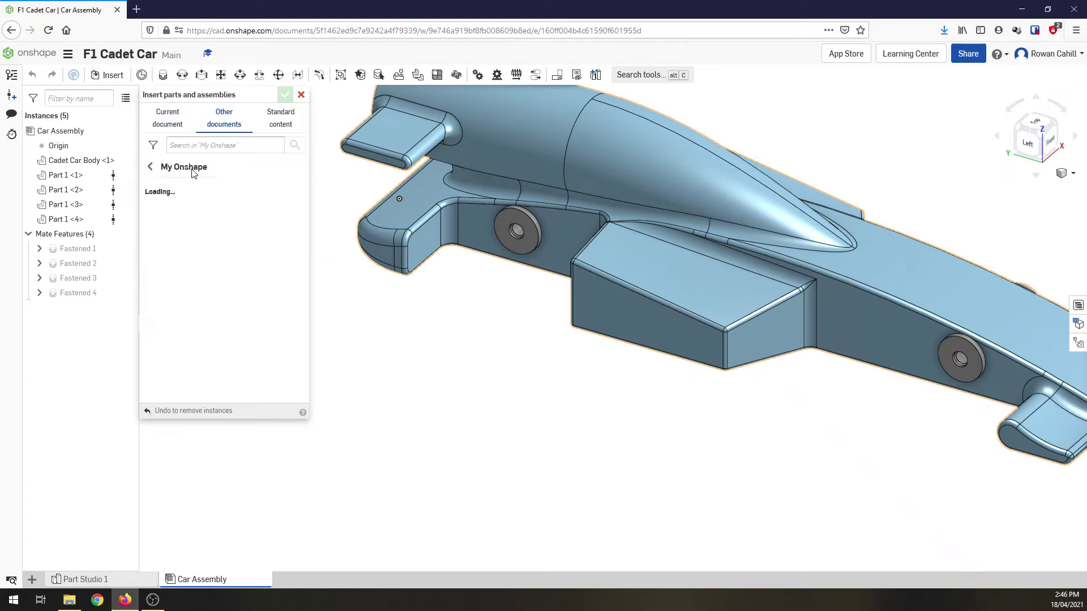
{"action": "left_click", "coordinate": [201, 256]}
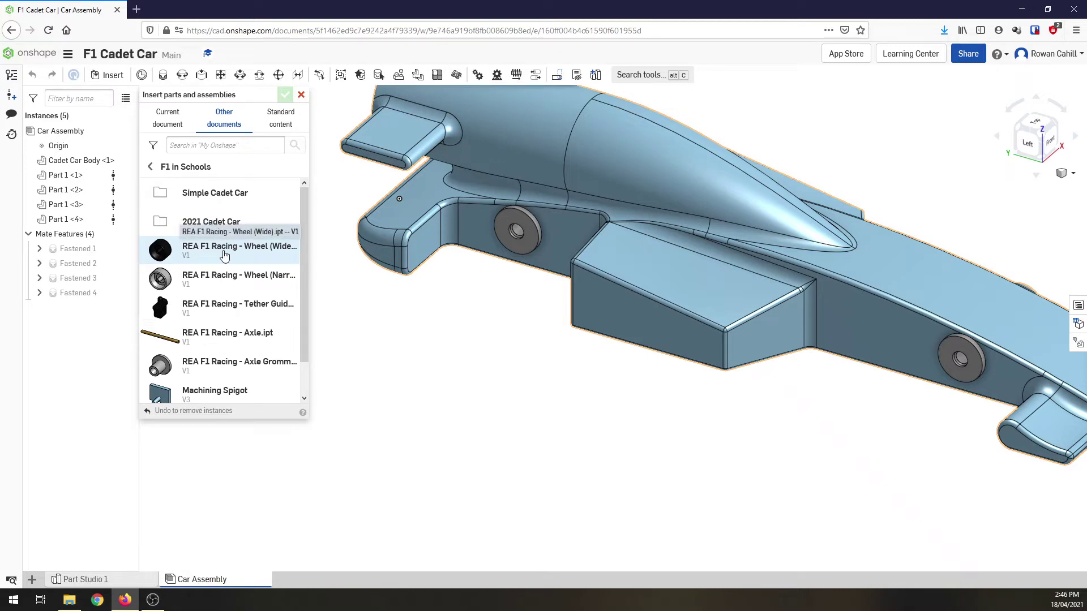
{"action": "left_click", "coordinate": [225, 252]}
{"action": "left_click", "coordinate": [201, 211]}
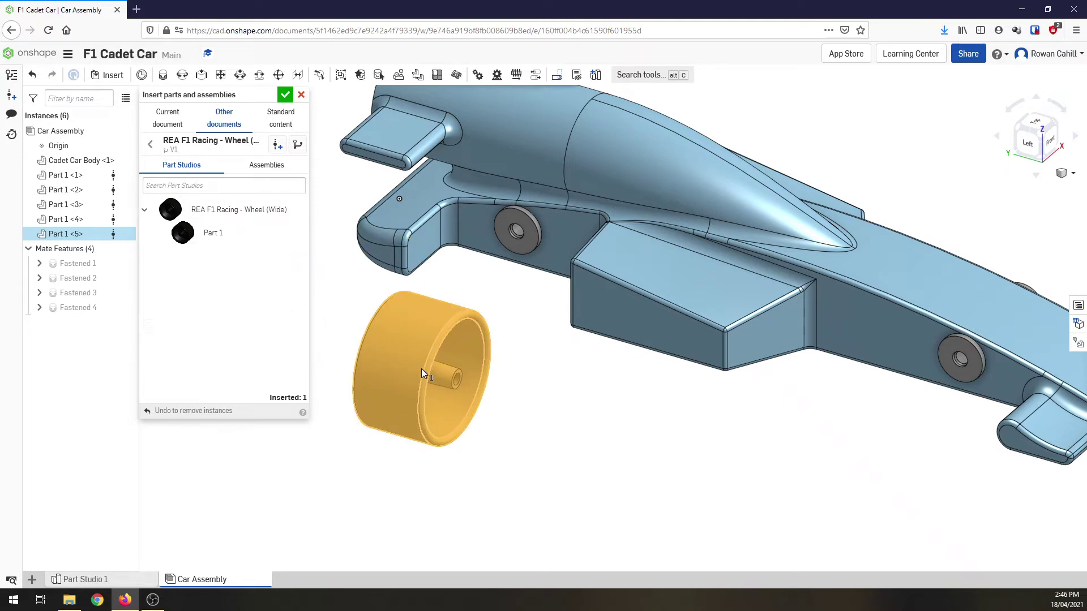
{"action": "left_click", "coordinate": [419, 369]}
{"action": "scroll", "coordinate": [368, 395], "scroll_direction": "down", "scroll_amount": 1}
{"action": "scroll", "coordinate": [368, 396], "scroll_direction": "down", "scroll_amount": 1}
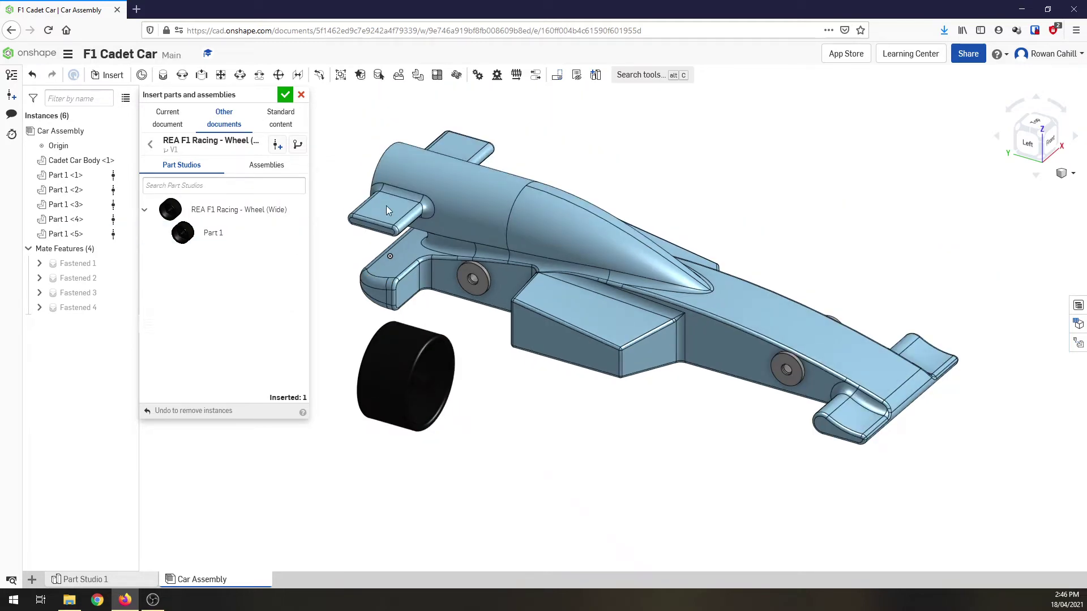
{"action": "left_click", "coordinate": [202, 213]}
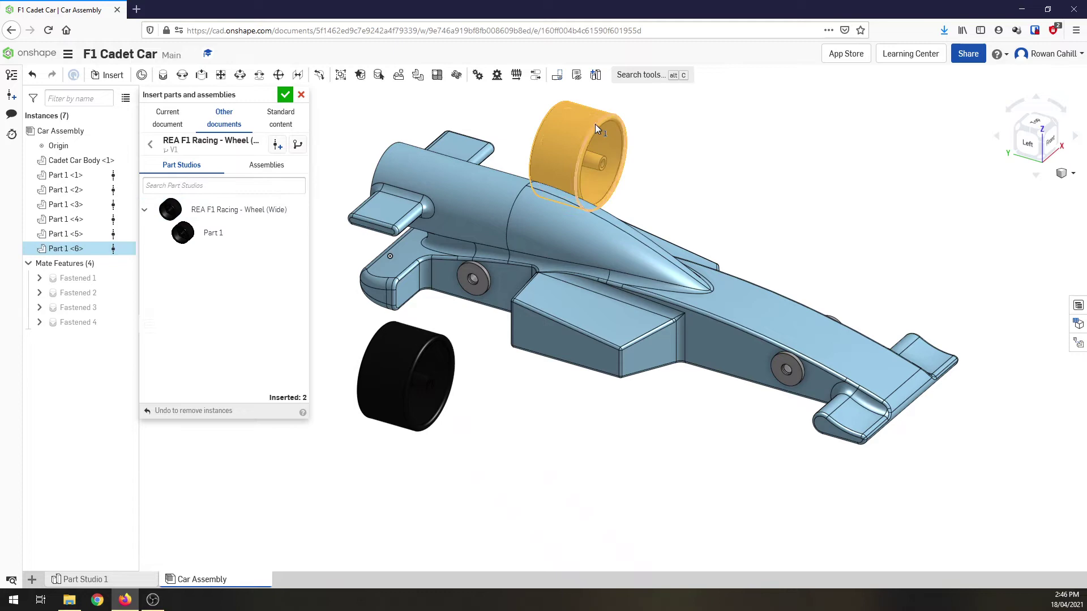
{"action": "left_click", "coordinate": [596, 122]}
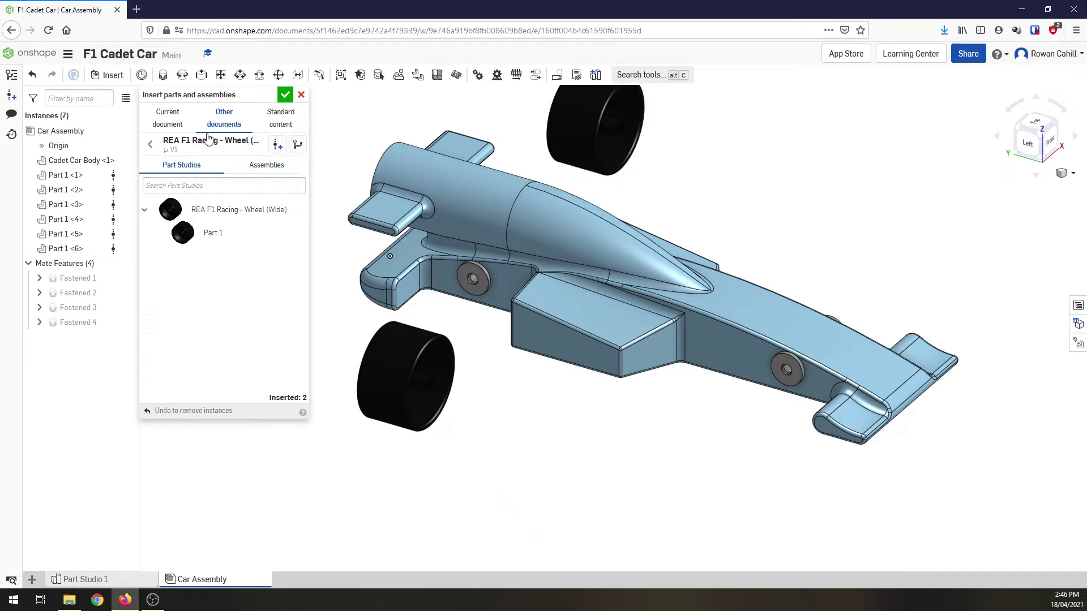
Step: Insert two Wheel (Narrow) parts near the car's front and finish inserting
{"action": "left_click", "coordinate": [150, 145]}
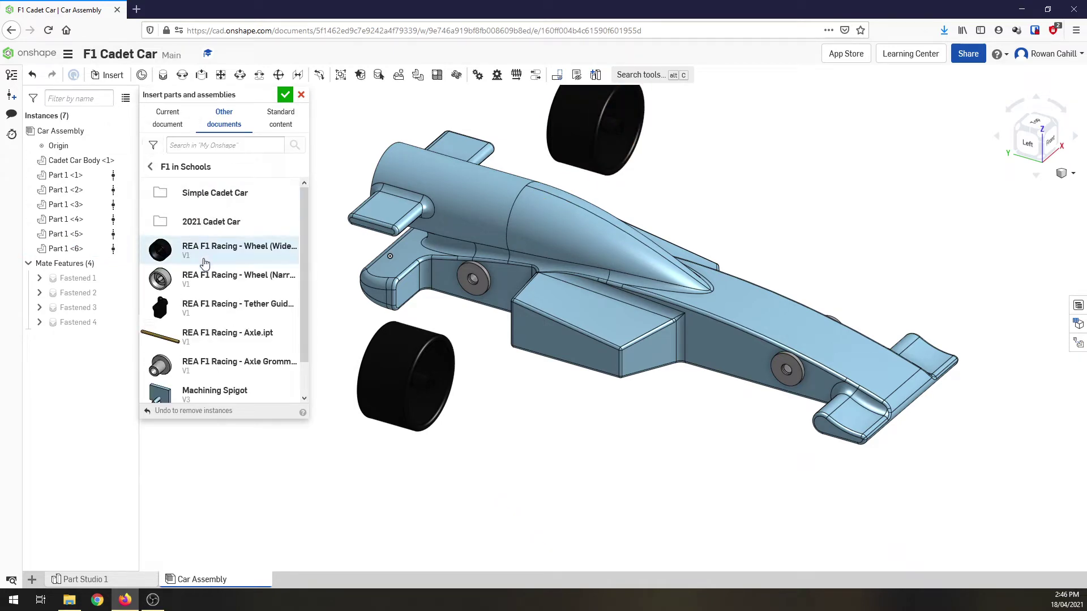
{"action": "left_click", "coordinate": [211, 279]}
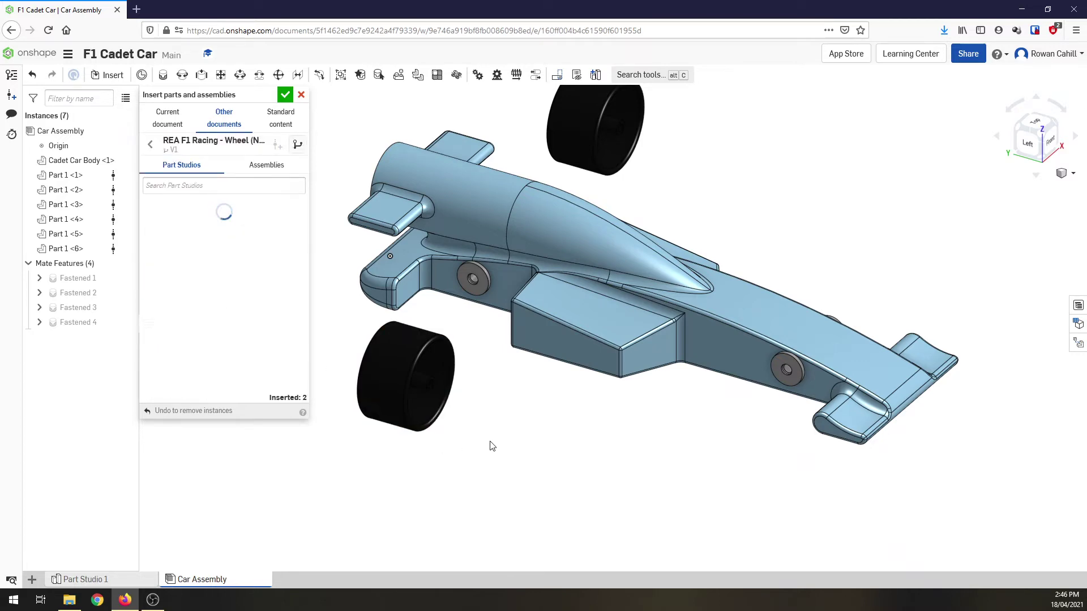
{"action": "left_click", "coordinate": [276, 237]}
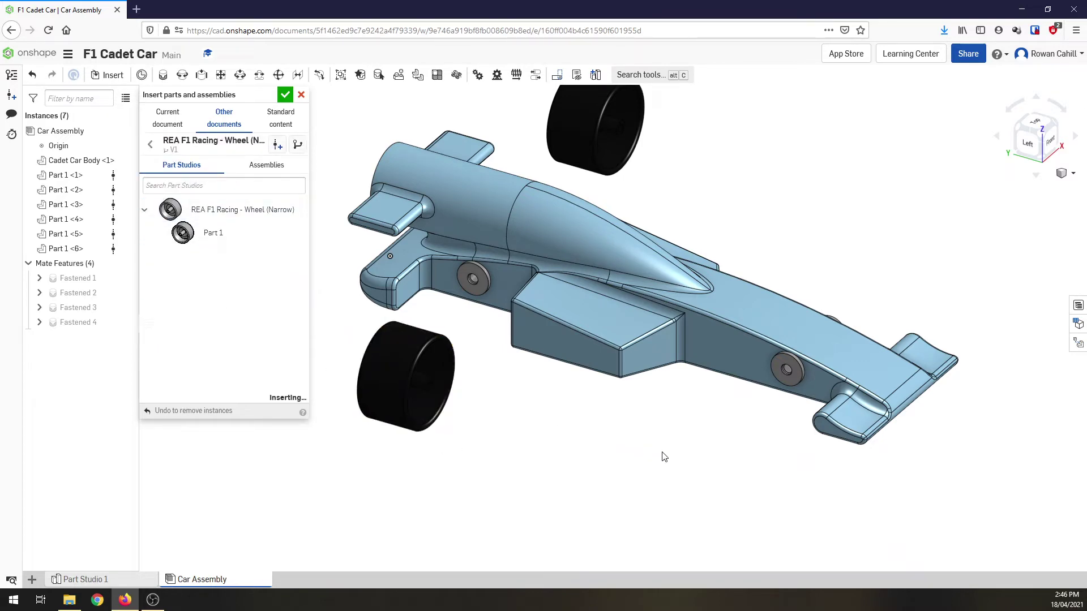
{"action": "left_click", "coordinate": [713, 462]}
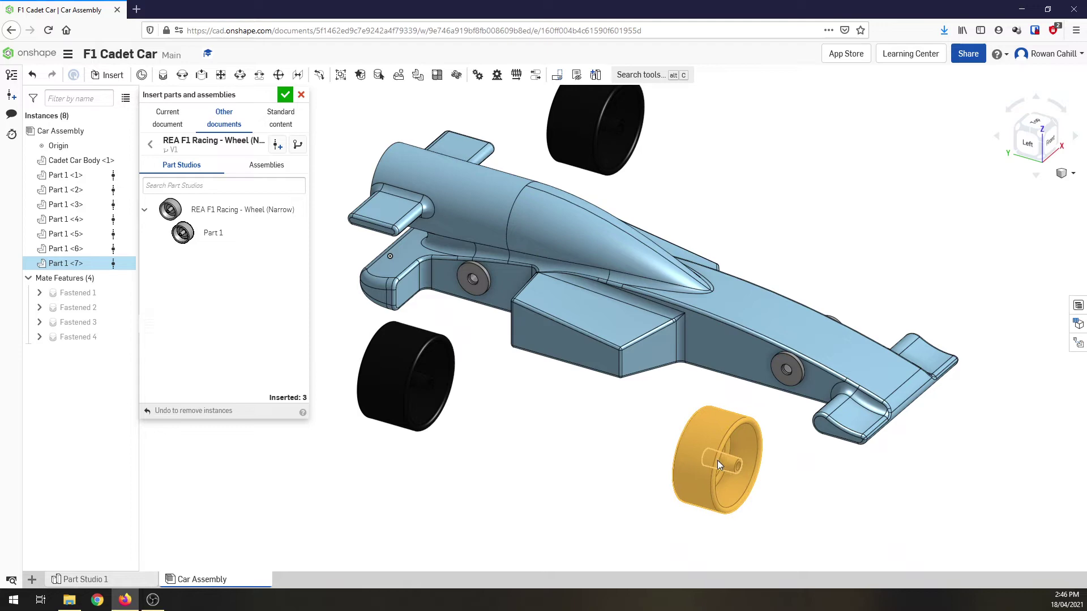
{"action": "left_click", "coordinate": [198, 211]}
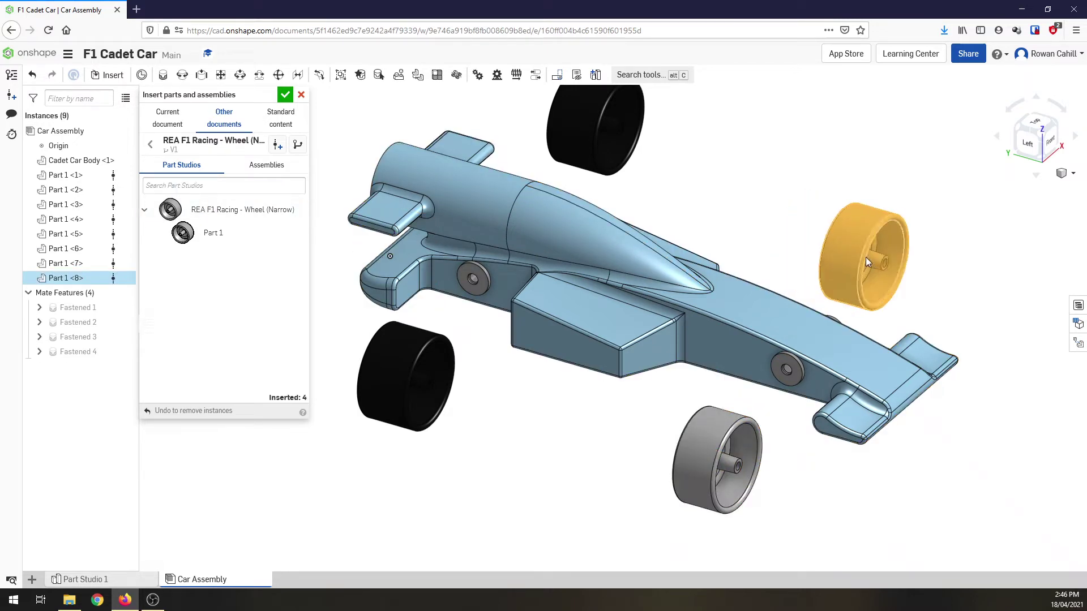
{"action": "left_click", "coordinate": [866, 259]}
{"action": "left_click", "coordinate": [285, 95]}
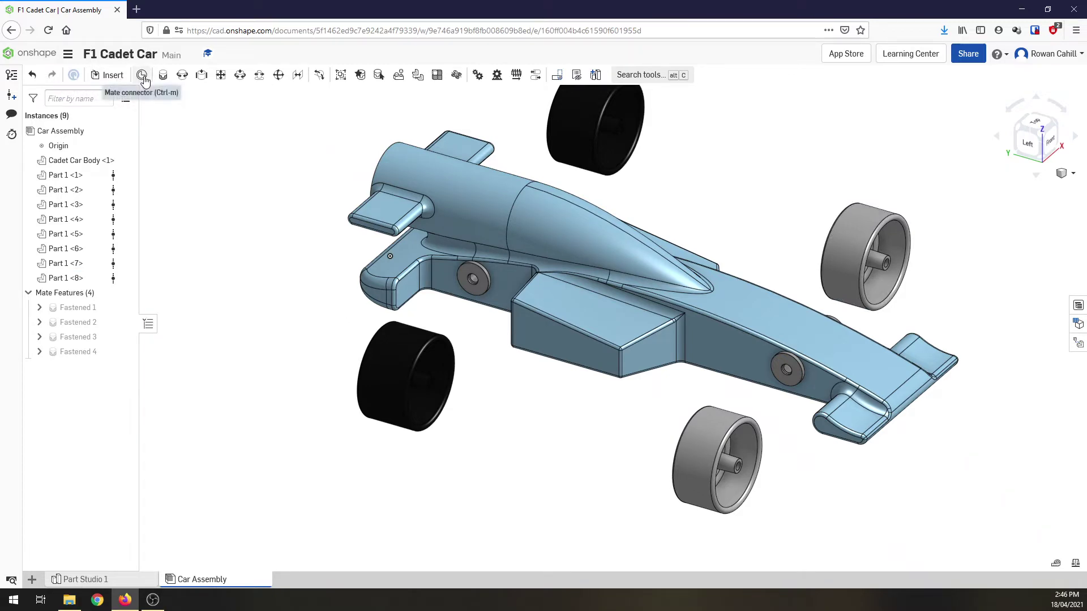
Step: Mate the narrow wheel's axle-end connector to a body grommet as Fastened 5, flipped to face outward
{"action": "left_click", "coordinate": [163, 74]}
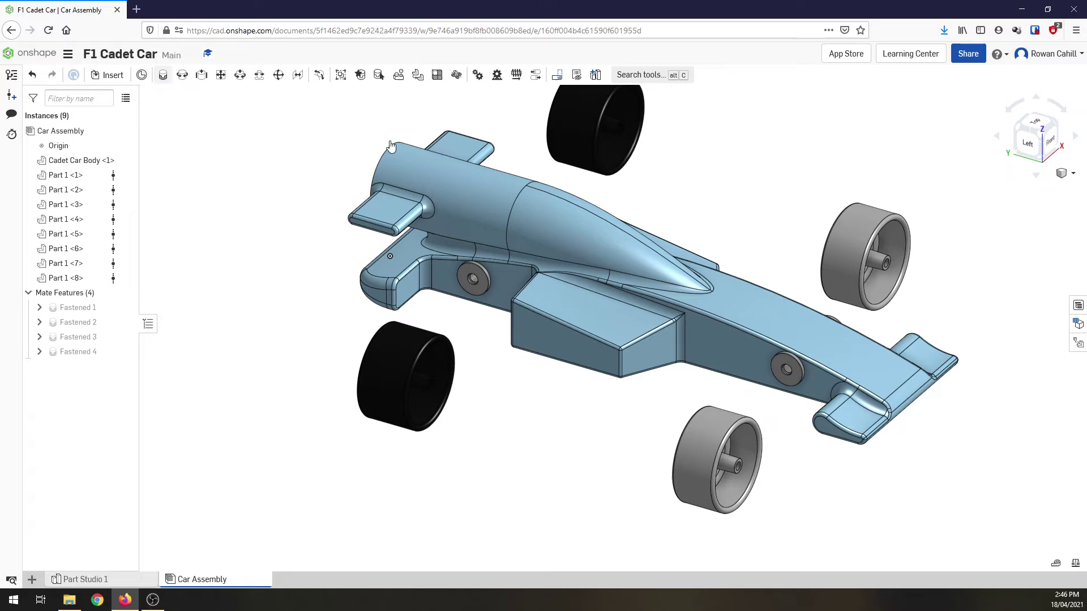
{"action": "scroll", "coordinate": [807, 496], "scroll_direction": "up", "scroll_amount": 2}
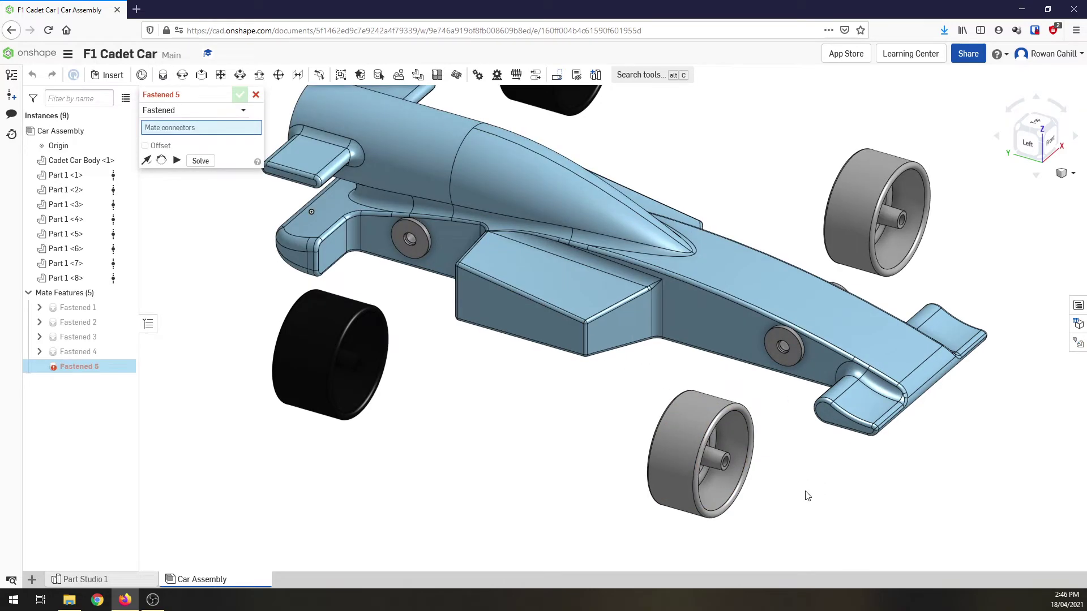
{"action": "scroll", "coordinate": [759, 496], "scroll_direction": "up", "scroll_amount": 4}
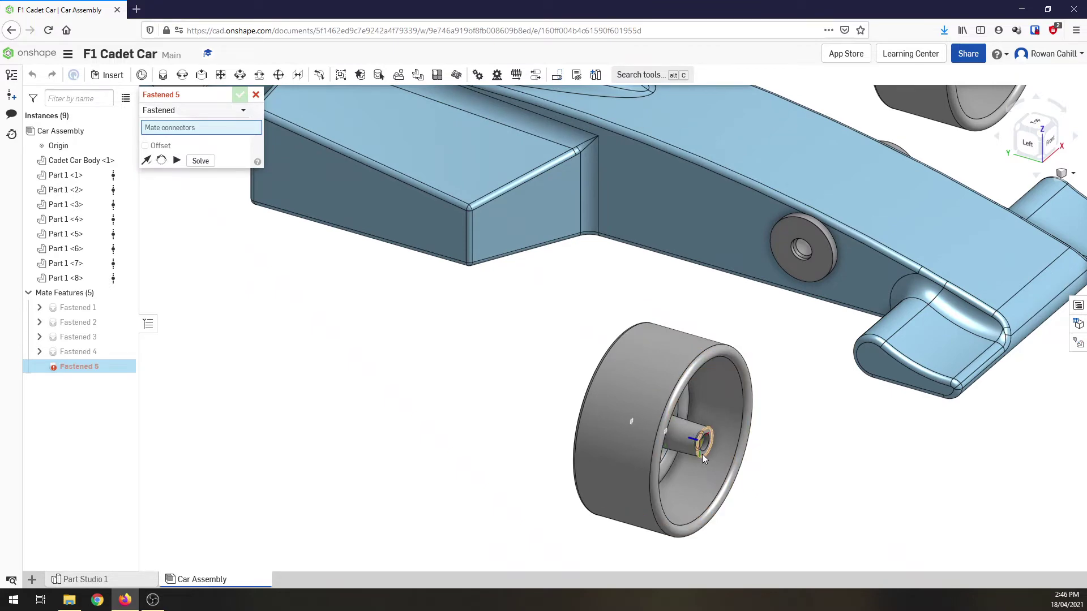
{"action": "scroll", "coordinate": [702, 454], "scroll_direction": "up", "scroll_amount": 2}
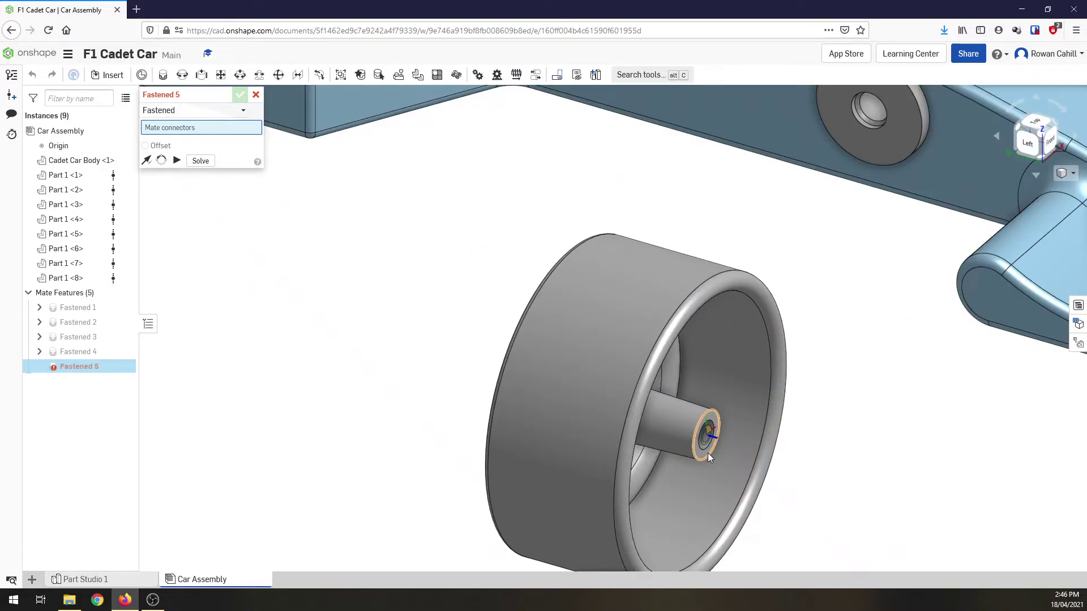
{"action": "left_click", "coordinate": [708, 453]}
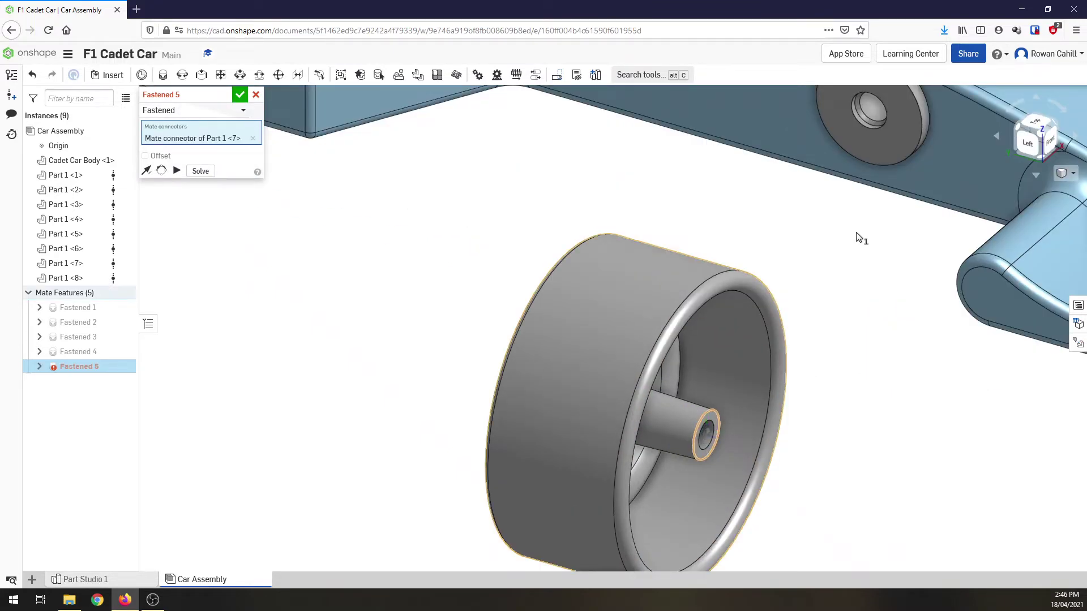
{"action": "left_click", "coordinate": [878, 128]}
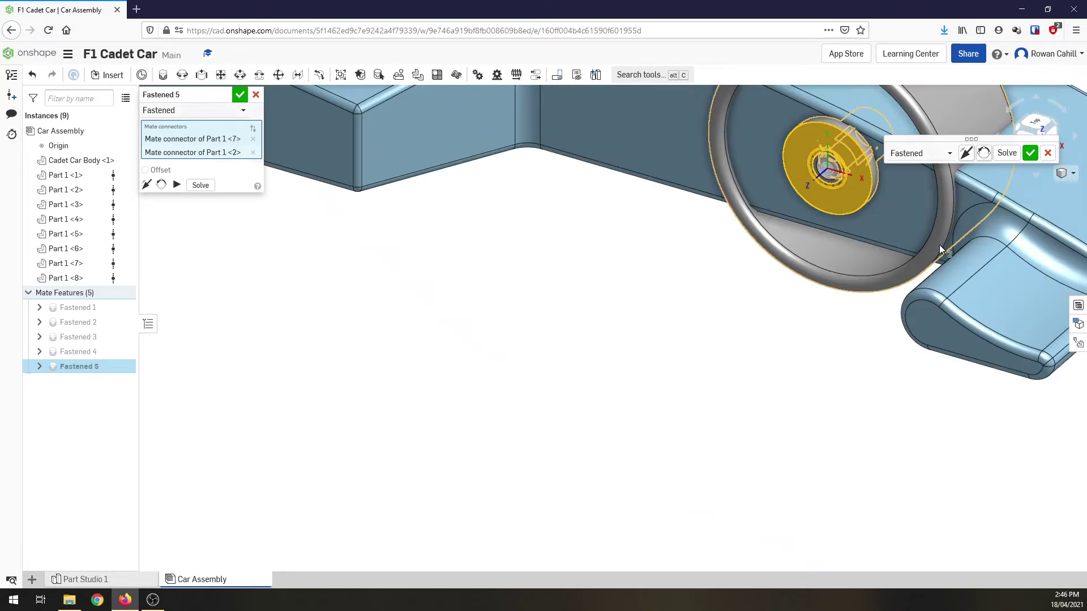
{"action": "left_click", "coordinate": [965, 154]}
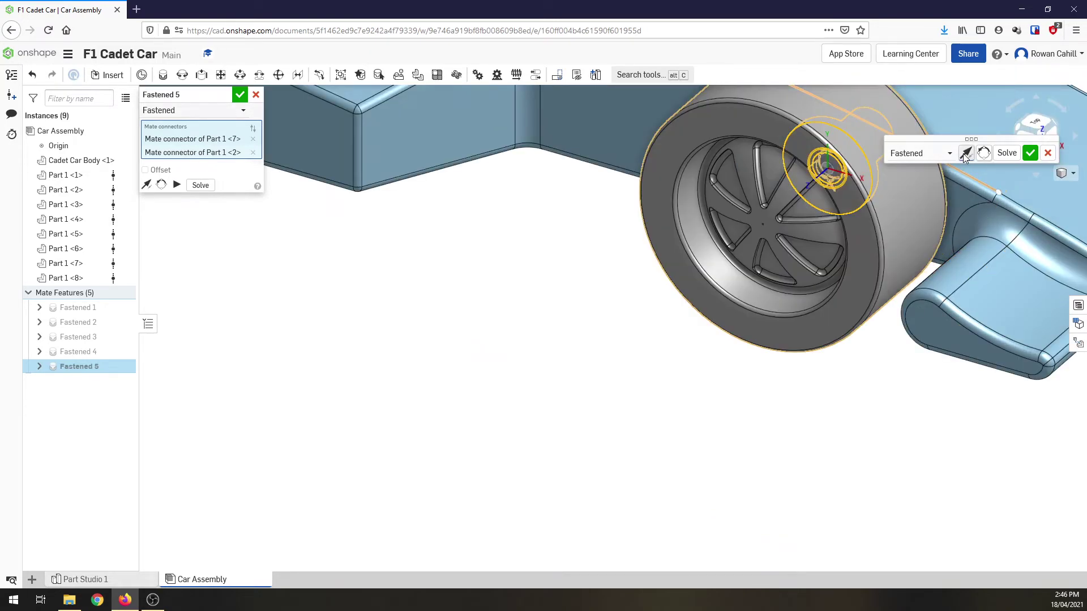
Step: Commit the front wheel mate, then attempt and cancel a mismatched black-wheel fastening
{"action": "left_click", "coordinate": [1030, 153]}
{"action": "scroll", "coordinate": [753, 561], "scroll_direction": "down", "scroll_amount": 5}
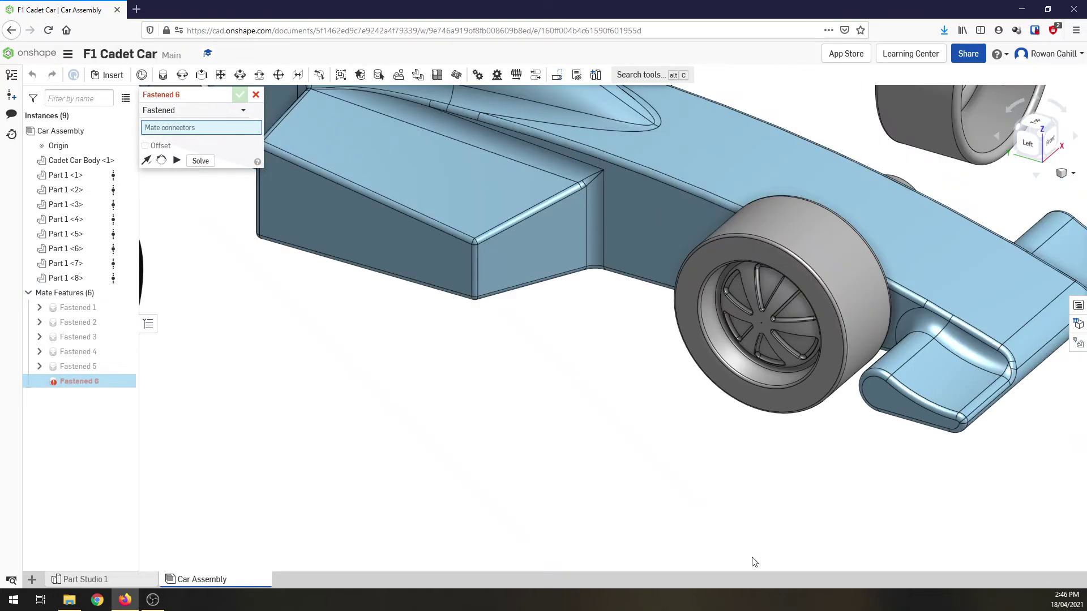
{"action": "scroll", "coordinate": [347, 425], "scroll_direction": "up", "scroll_amount": 4}
{"action": "scroll", "coordinate": [346, 424], "scroll_direction": "up", "scroll_amount": 2}
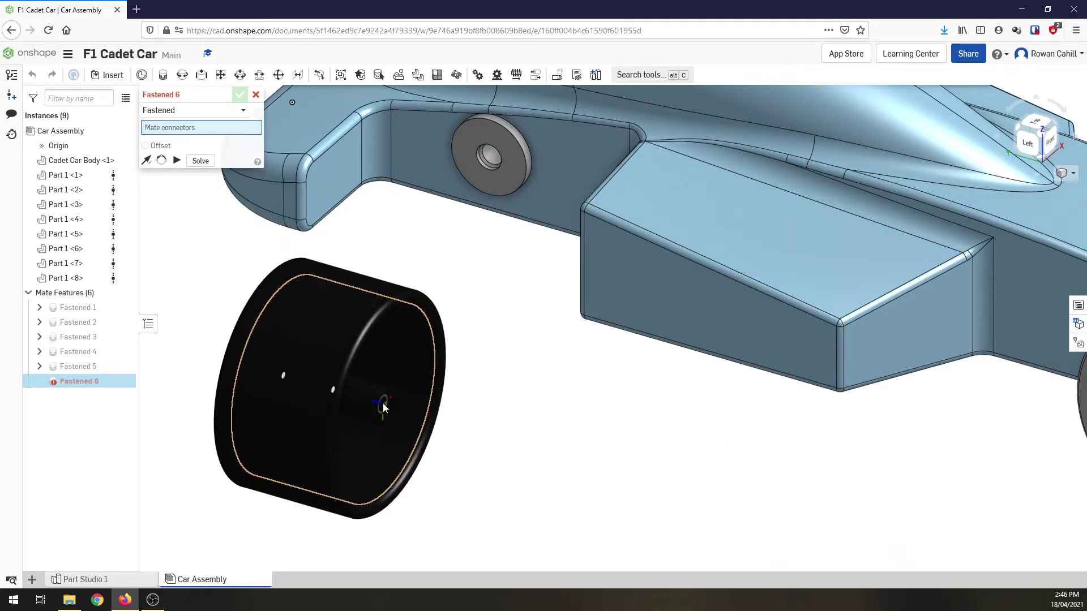
{"action": "scroll", "coordinate": [383, 404], "scroll_direction": "up", "scroll_amount": 3}
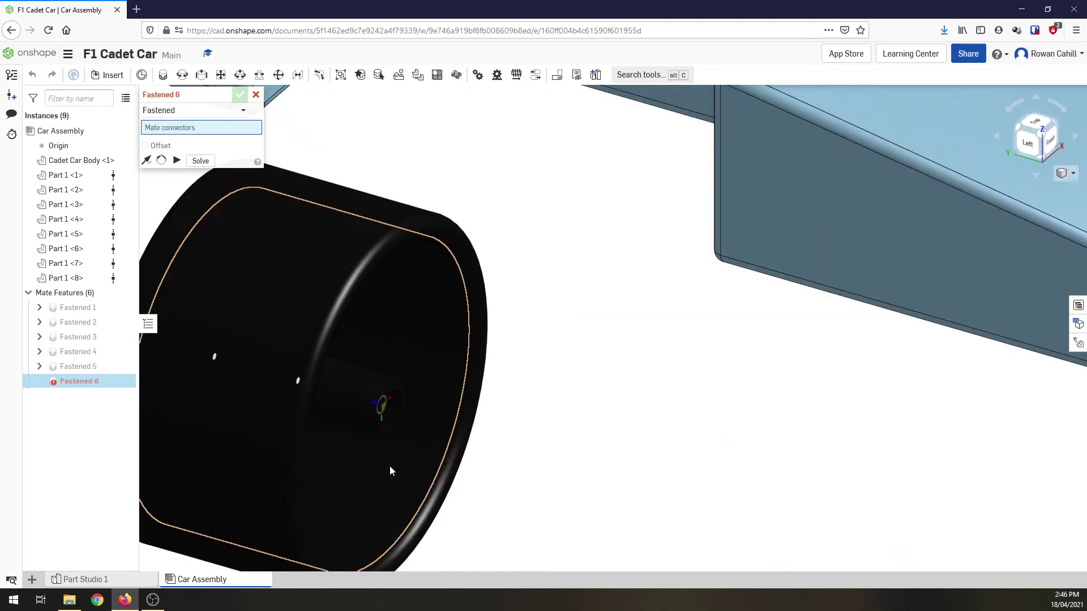
{"action": "left_click", "coordinate": [1024, 129]}
{"action": "left_click", "coordinate": [690, 330]}
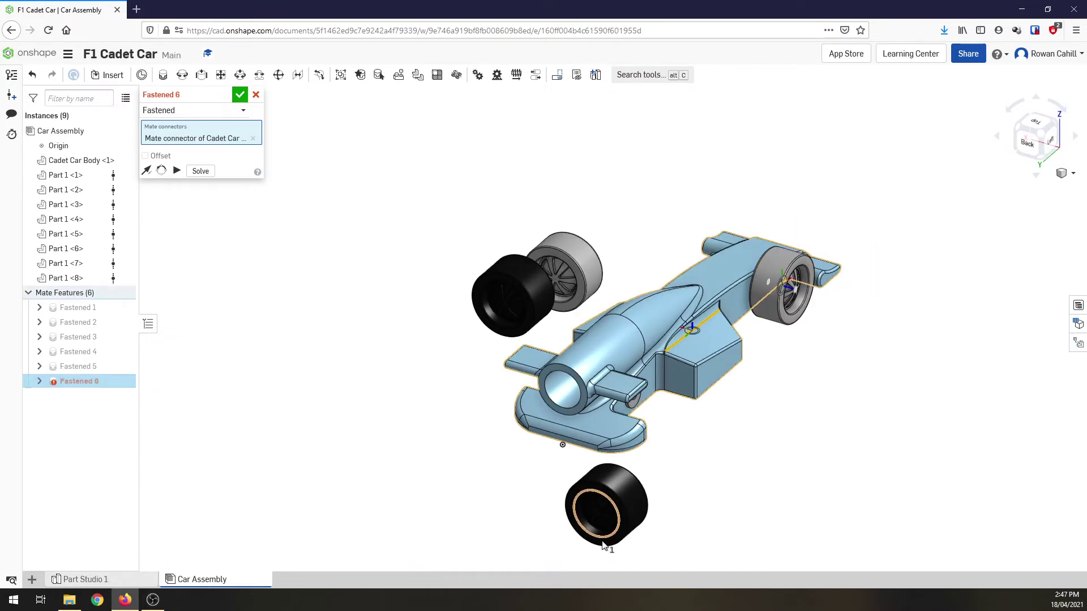
{"action": "scroll", "coordinate": [604, 545], "scroll_direction": "down", "scroll_amount": 1}
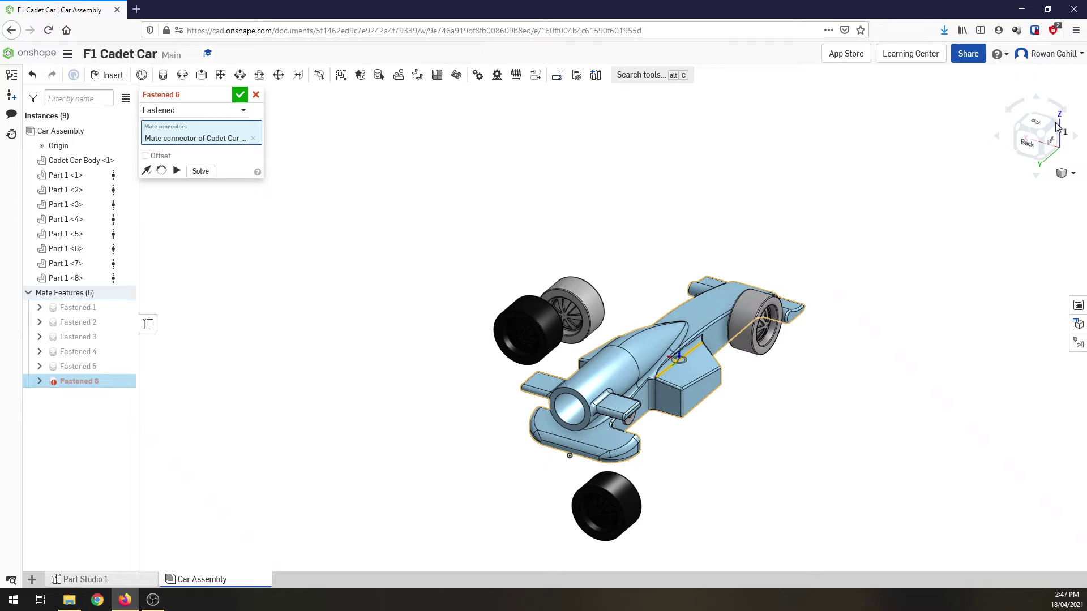
{"action": "left_click", "coordinate": [1057, 127]}
{"action": "scroll", "coordinate": [391, 402], "scroll_direction": "down", "scroll_amount": 3}
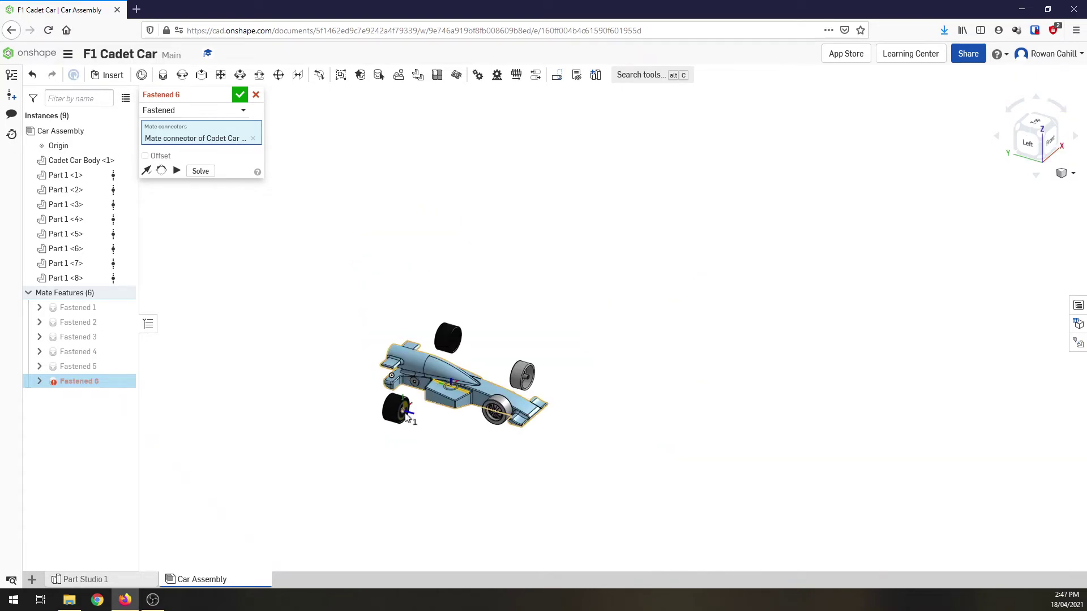
{"action": "scroll", "coordinate": [398, 395], "scroll_direction": "up", "scroll_amount": 5}
{"action": "scroll", "coordinate": [399, 389], "scroll_direction": "up", "scroll_amount": 5}
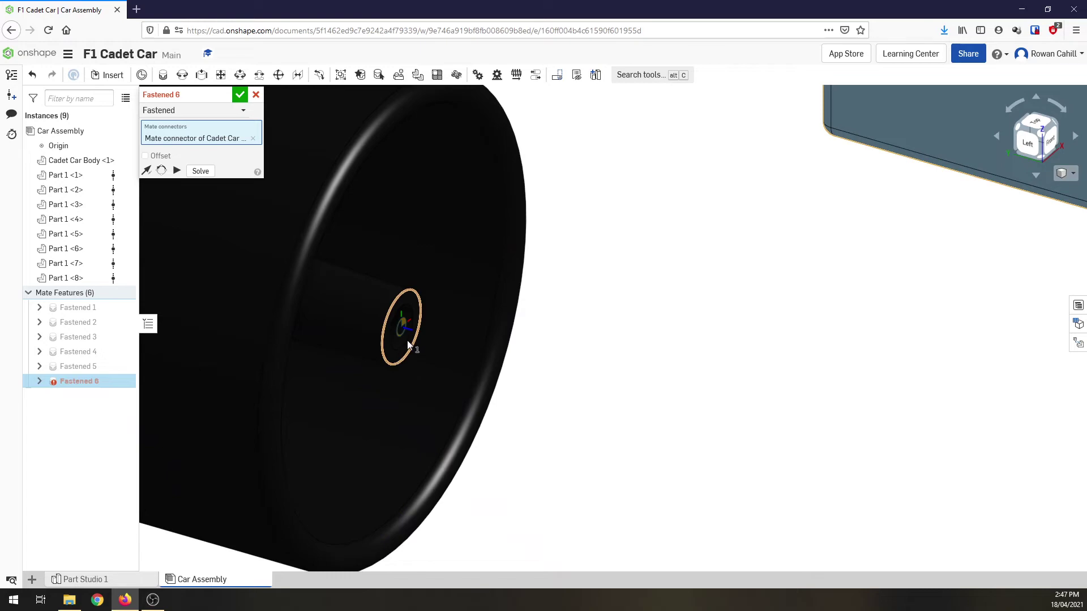
{"action": "scroll", "coordinate": [406, 341], "scroll_direction": "up", "scroll_amount": 3}
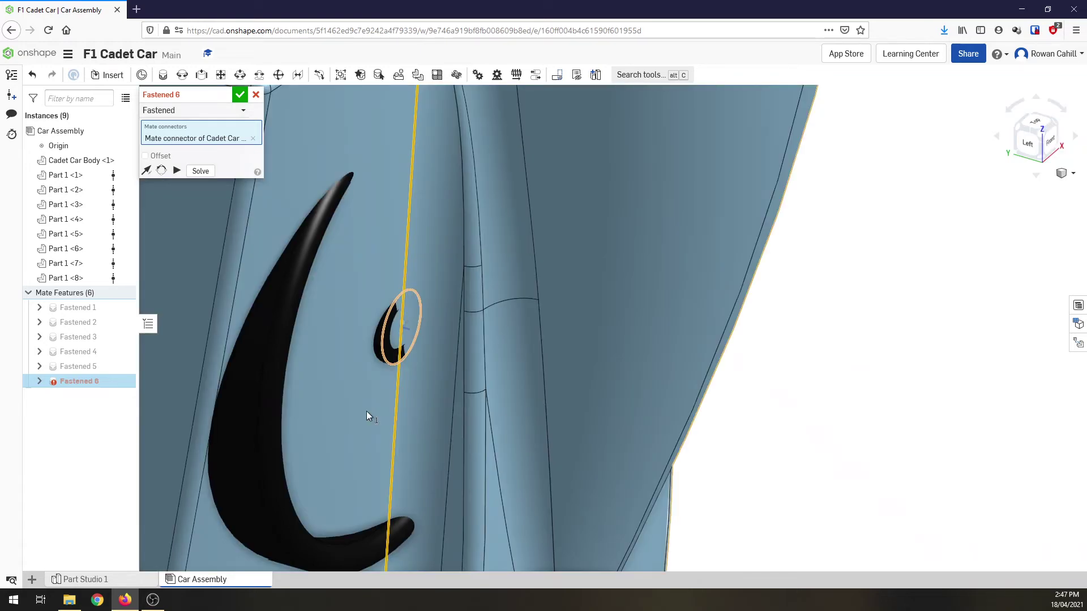
{"action": "left_click", "coordinate": [367, 416]}
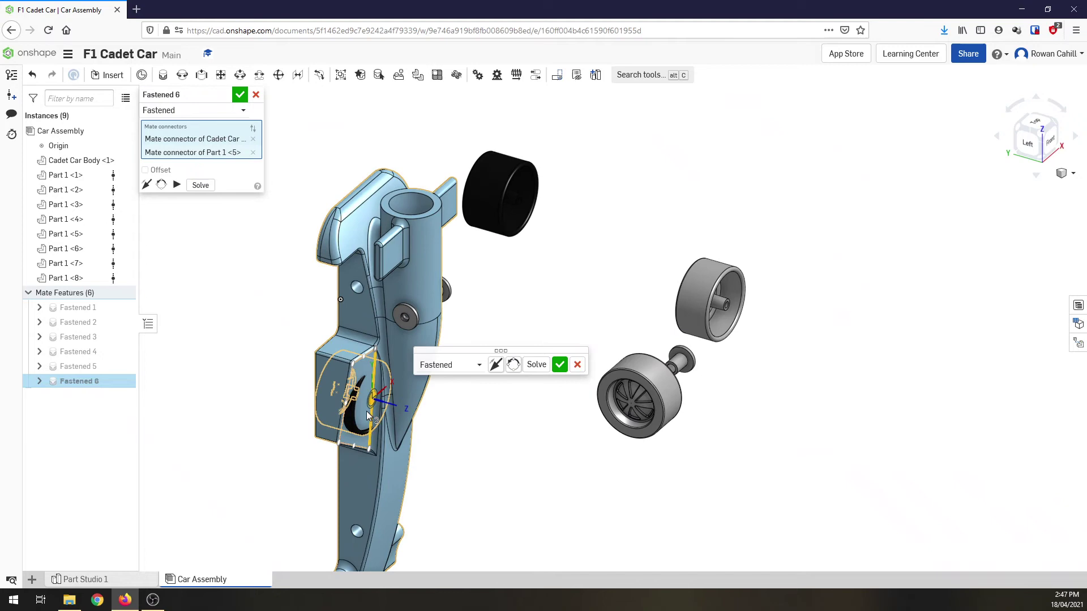
{"action": "left_click", "coordinate": [577, 365]}
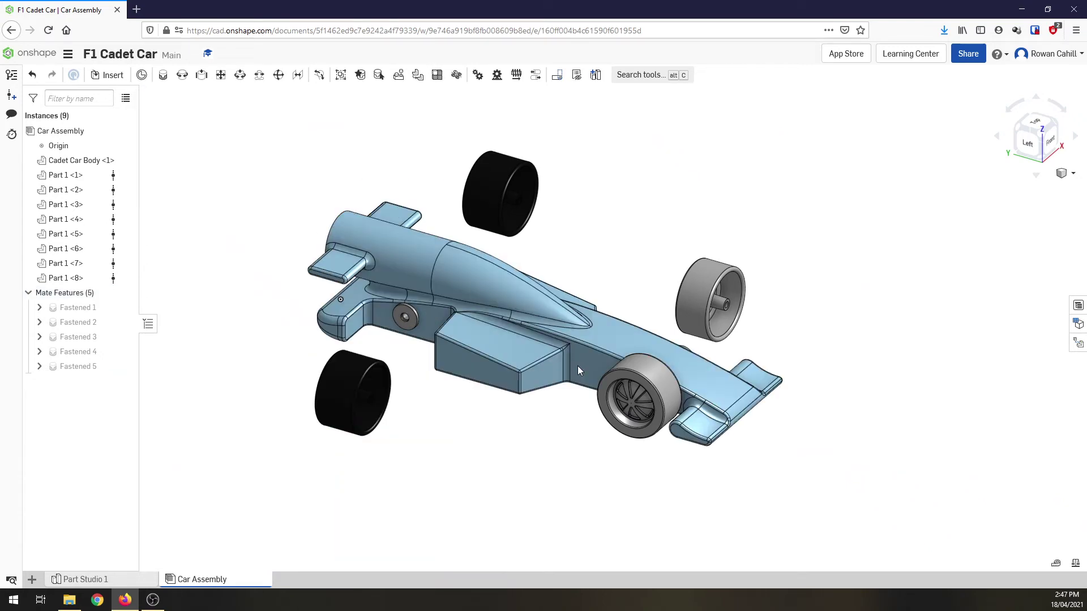
Step: Fasten the black wide wheel's axle connector to the rear body grommet
{"action": "left_click", "coordinate": [163, 77]}
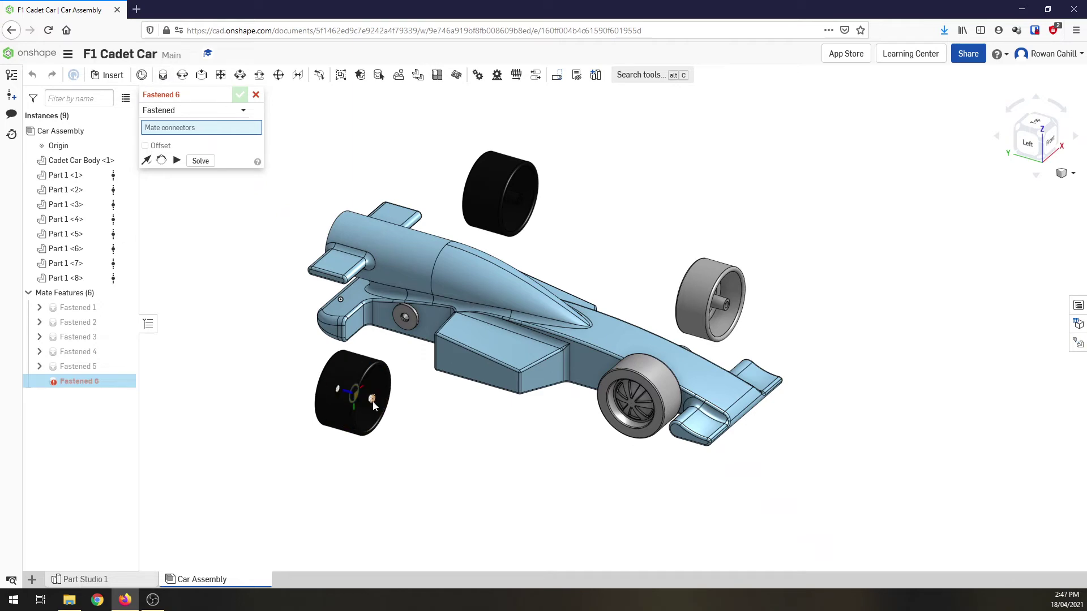
{"action": "left_click", "coordinate": [372, 402]}
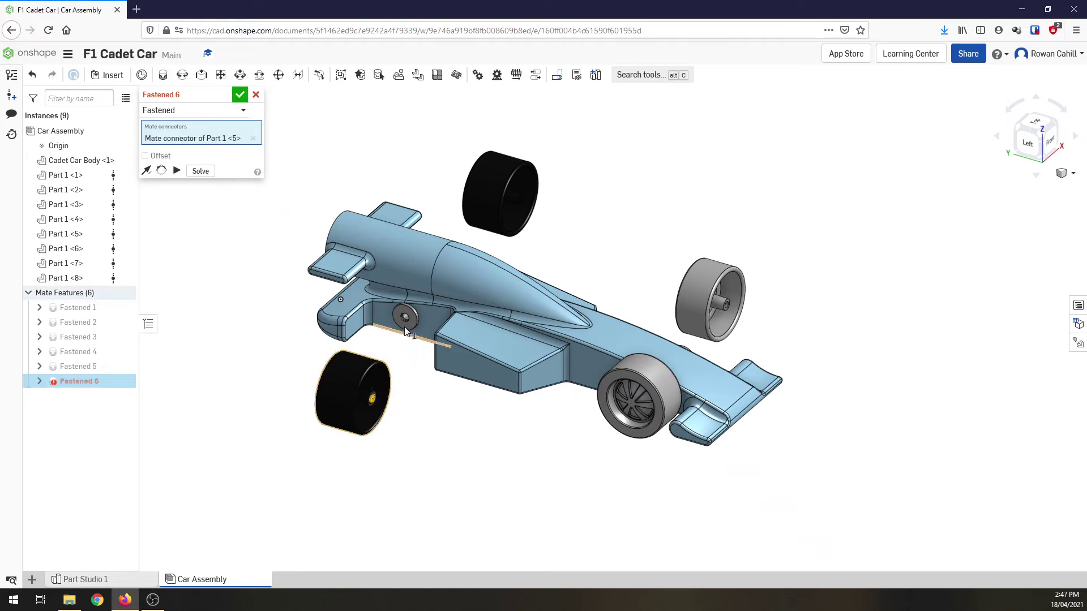
{"action": "left_click", "coordinate": [406, 328]}
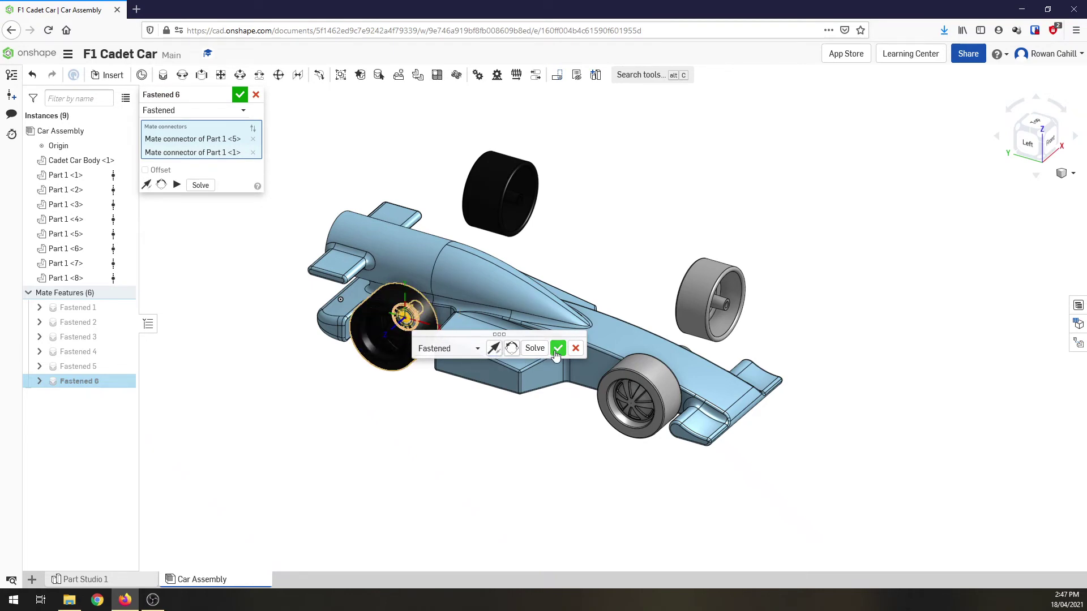
{"action": "left_click", "coordinate": [557, 348]}
Step: Mate the other grey wheel's axle connector to the body's grommet as Fastened 7, flipped outward
{"action": "key", "text": "f"}
{"action": "left_click", "coordinate": [1058, 126]}
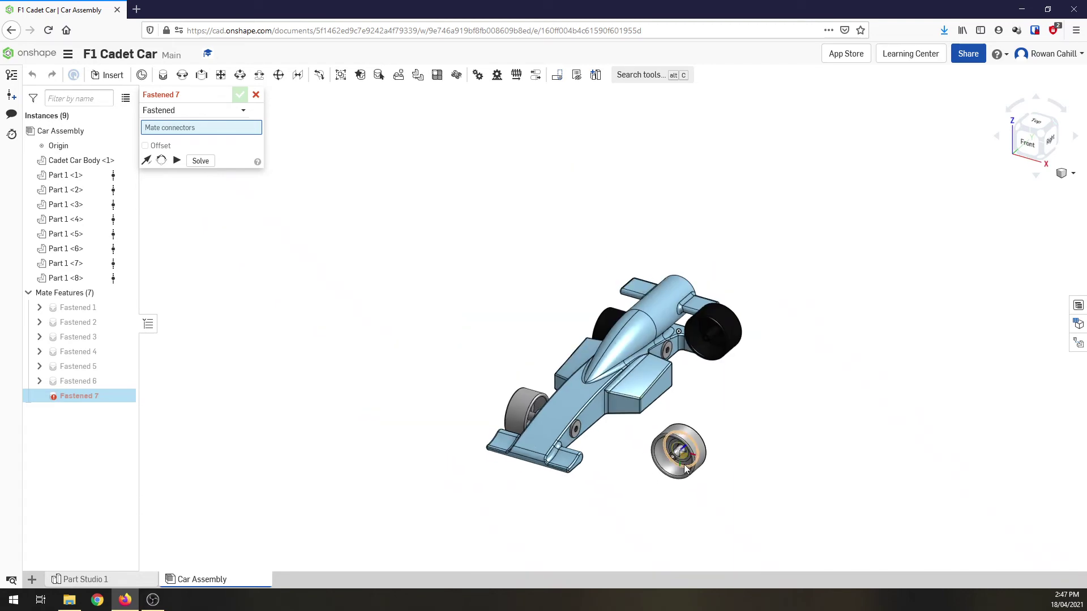
{"action": "scroll", "coordinate": [685, 476], "scroll_direction": "up", "scroll_amount": 3}
{"action": "scroll", "coordinate": [675, 445], "scroll_direction": "up", "scroll_amount": 3}
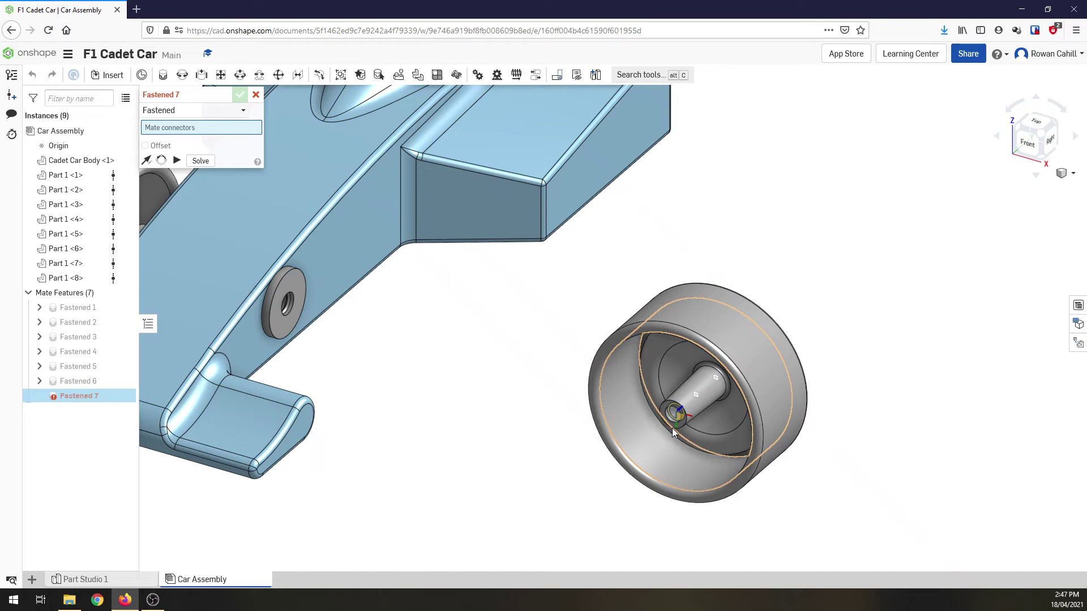
{"action": "scroll", "coordinate": [672, 429], "scroll_direction": "up", "scroll_amount": 3}
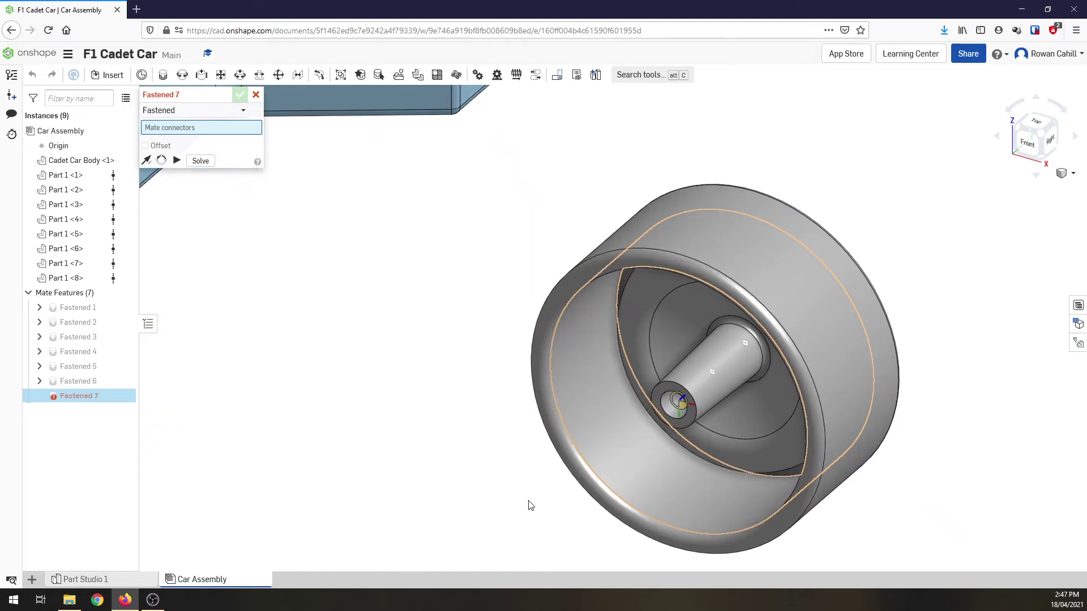
{"action": "left_click", "coordinate": [676, 414]}
{"action": "scroll", "coordinate": [676, 413], "scroll_direction": "down", "scroll_amount": 4}
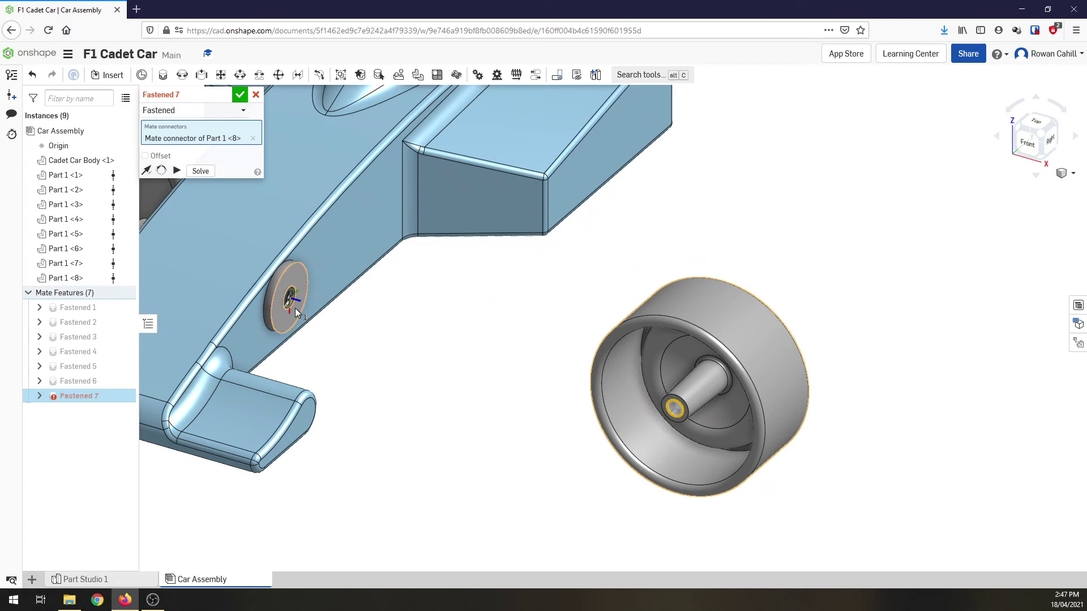
{"action": "left_click", "coordinate": [294, 308]}
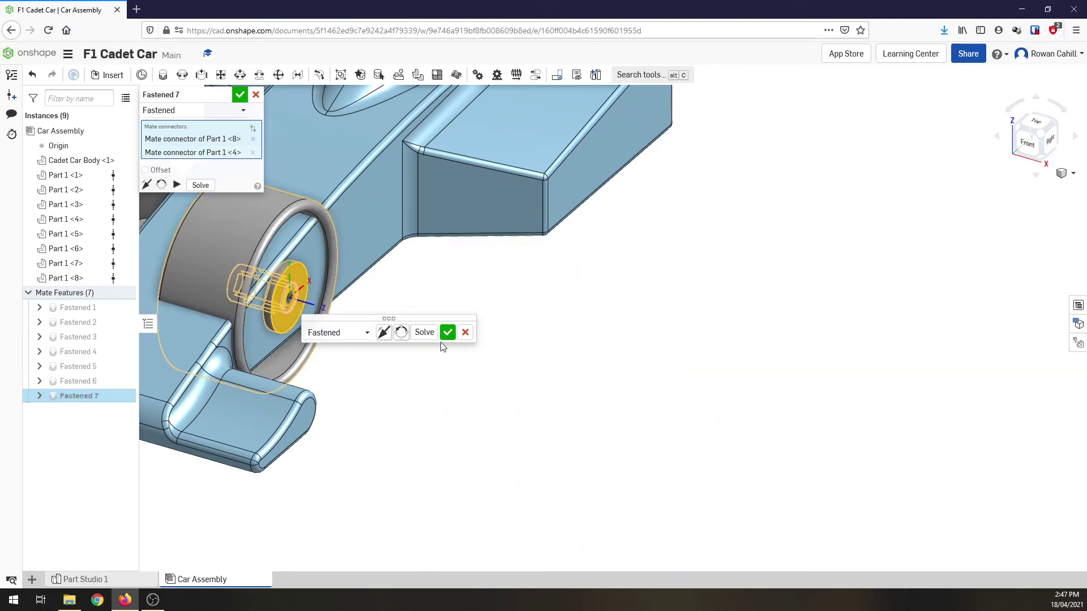
{"action": "left_click", "coordinate": [384, 333]}
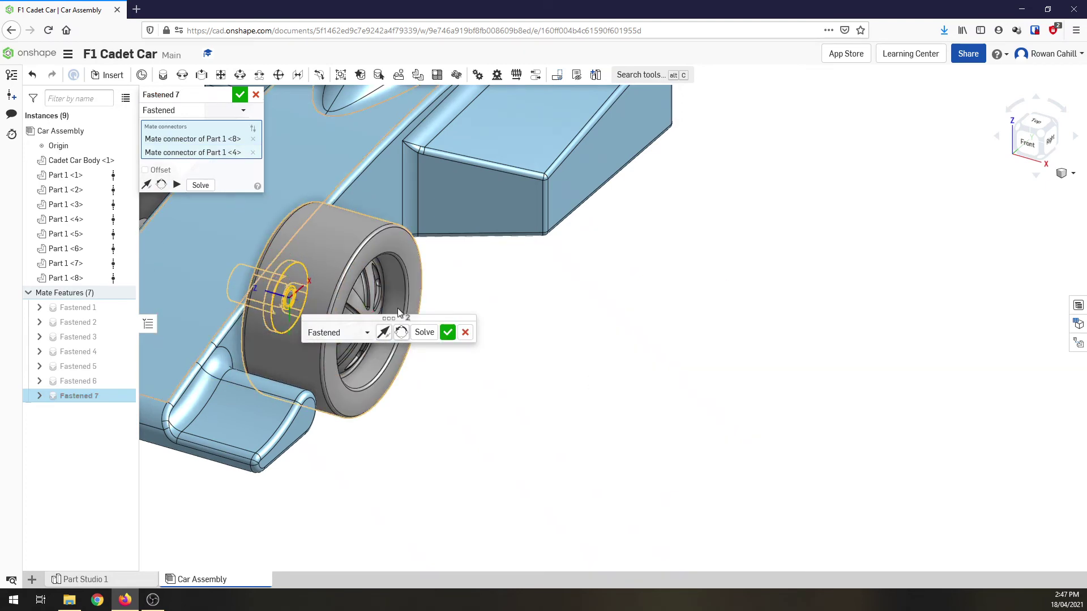
Step: Confirm the fastened mate that holds the front wheel in place
{"action": "left_click", "coordinate": [449, 334]}
{"action": "scroll", "coordinate": [736, 484], "scroll_direction": "down", "scroll_amount": 2}
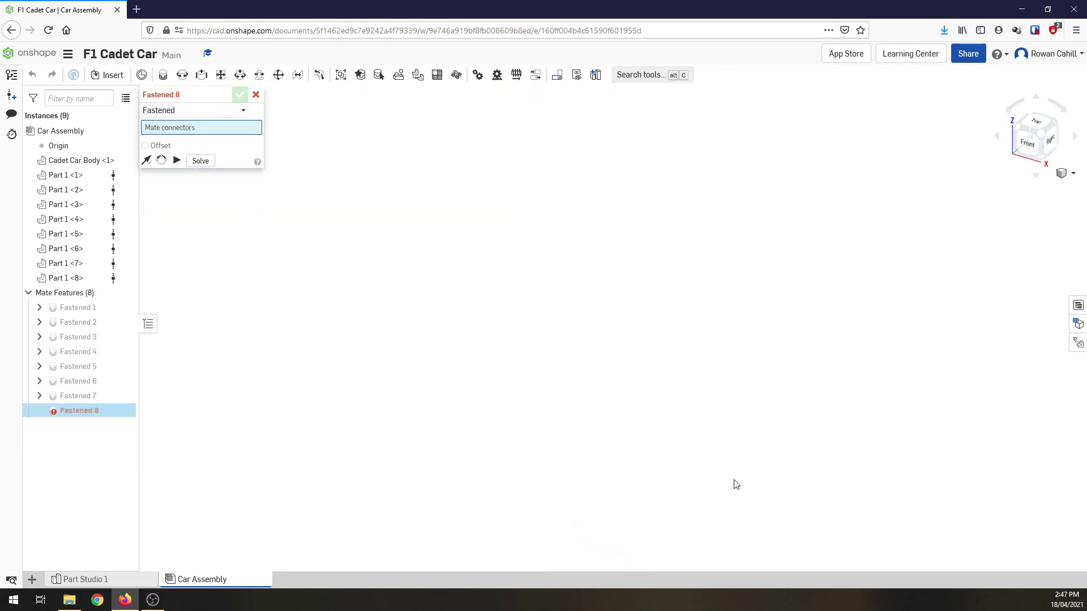
{"action": "scroll", "coordinate": [736, 485], "scroll_direction": "down", "scroll_amount": 2}
{"action": "scroll", "coordinate": [765, 208], "scroll_direction": "up", "scroll_amount": 5}
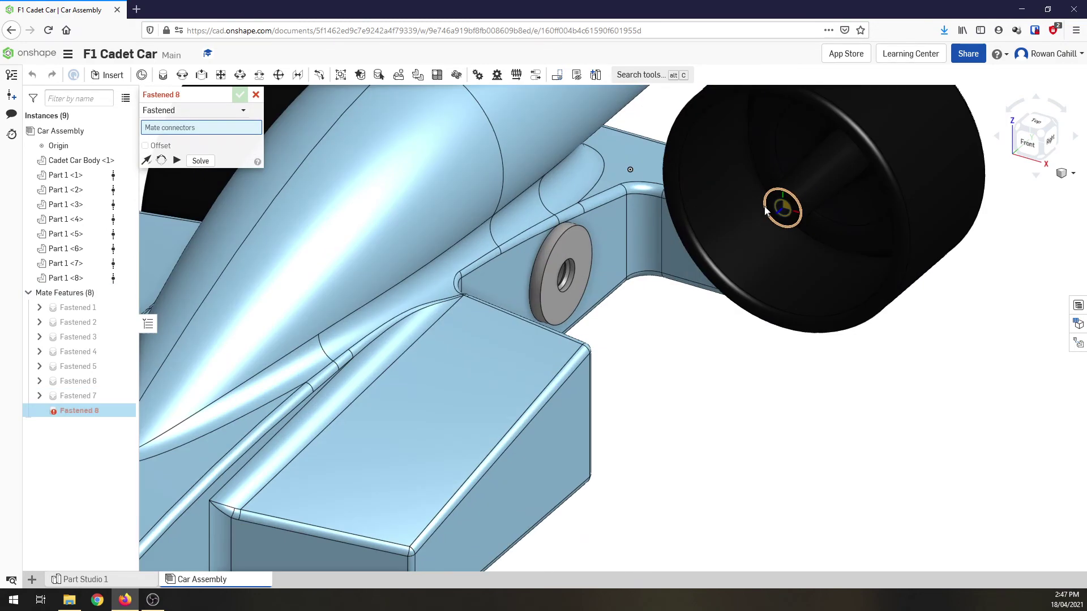
{"action": "scroll", "coordinate": [779, 220], "scroll_direction": "up", "scroll_amount": 3}
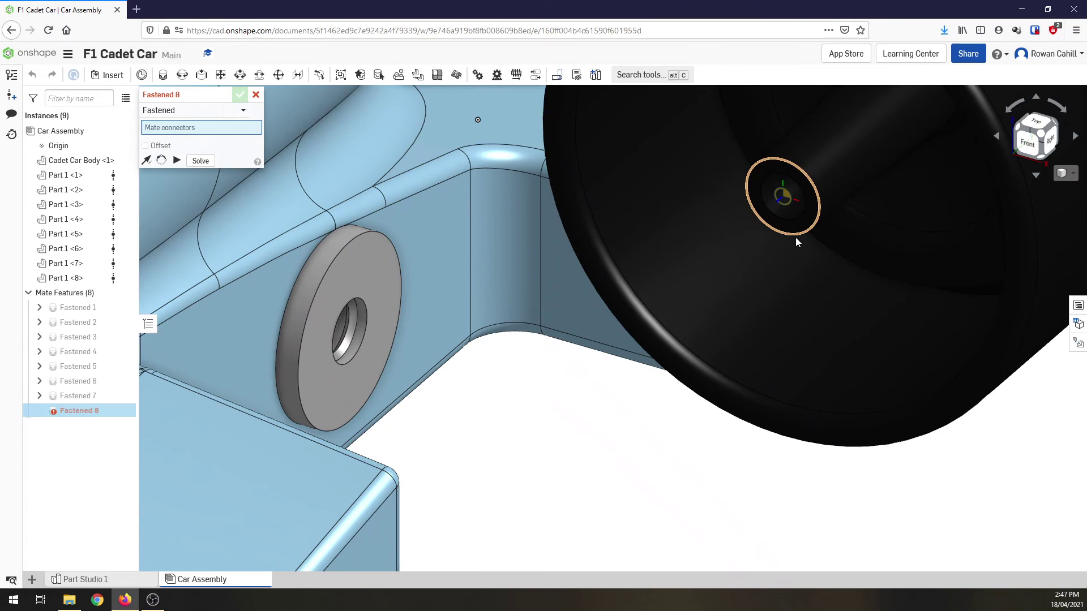
Step: Fasten the second black wide wheel to its grommet hole with Fastened 8, flipped to face outward
{"action": "left_click", "coordinate": [804, 231]}
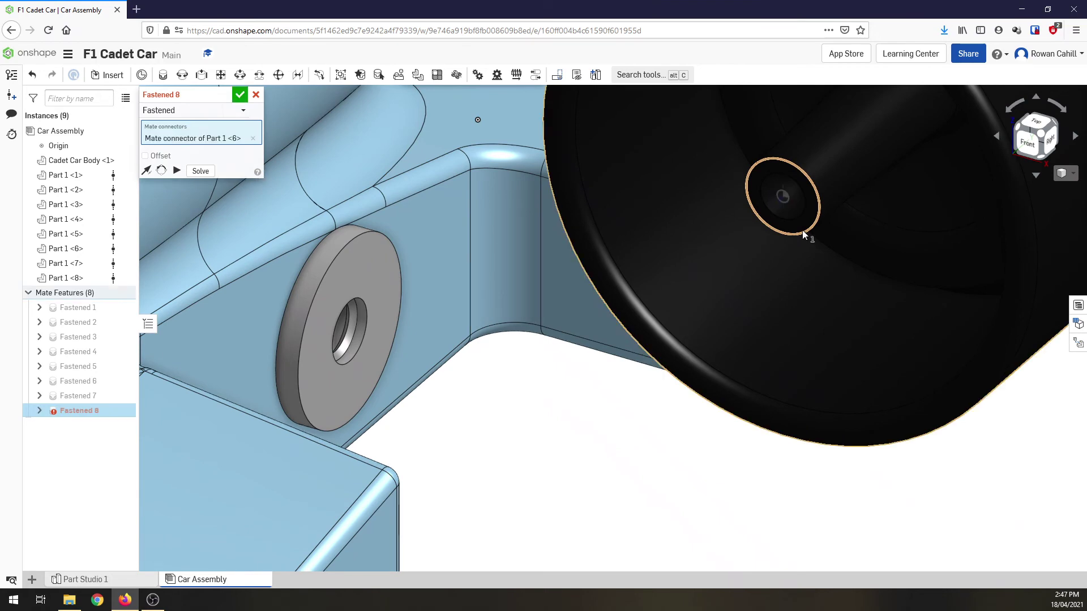
{"action": "left_click", "coordinate": [365, 342]}
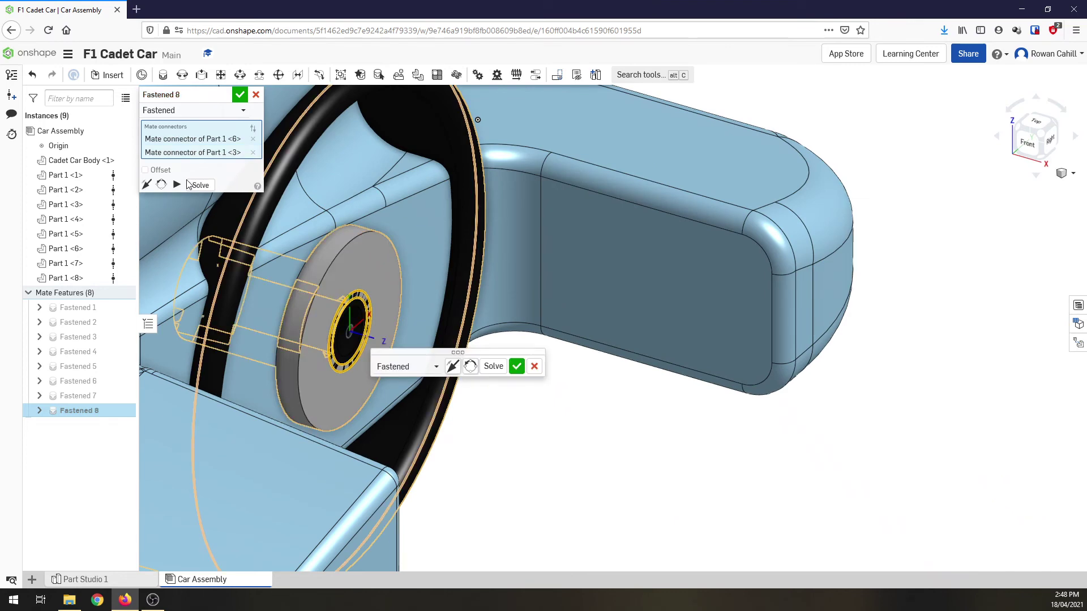
{"action": "left_click", "coordinate": [146, 185]}
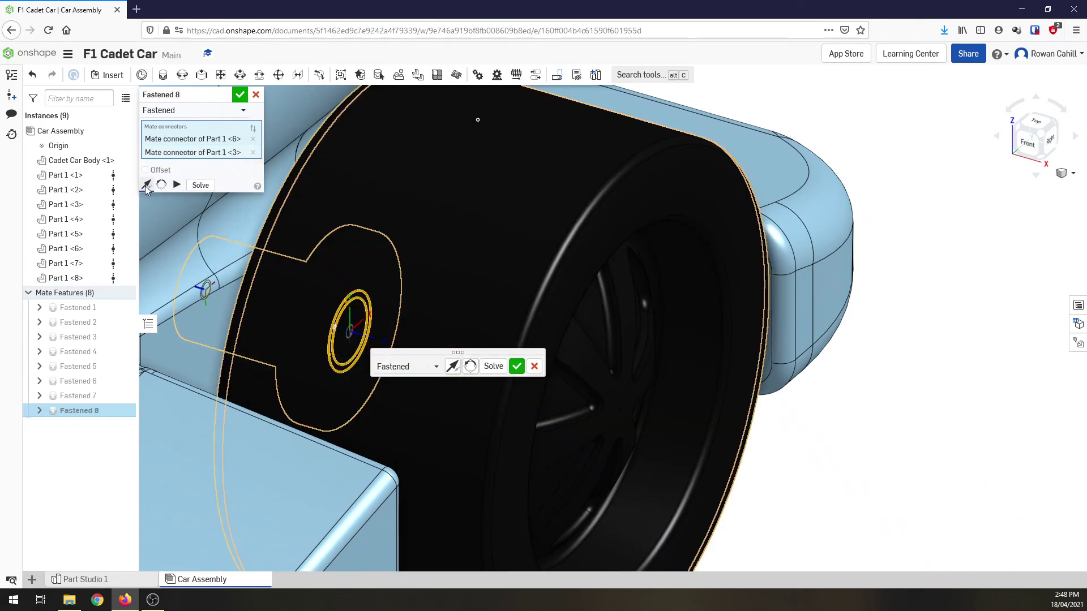
{"action": "left_click", "coordinate": [239, 95]}
{"action": "scroll", "coordinate": [906, 401], "scroll_direction": "up", "scroll_amount": 8}
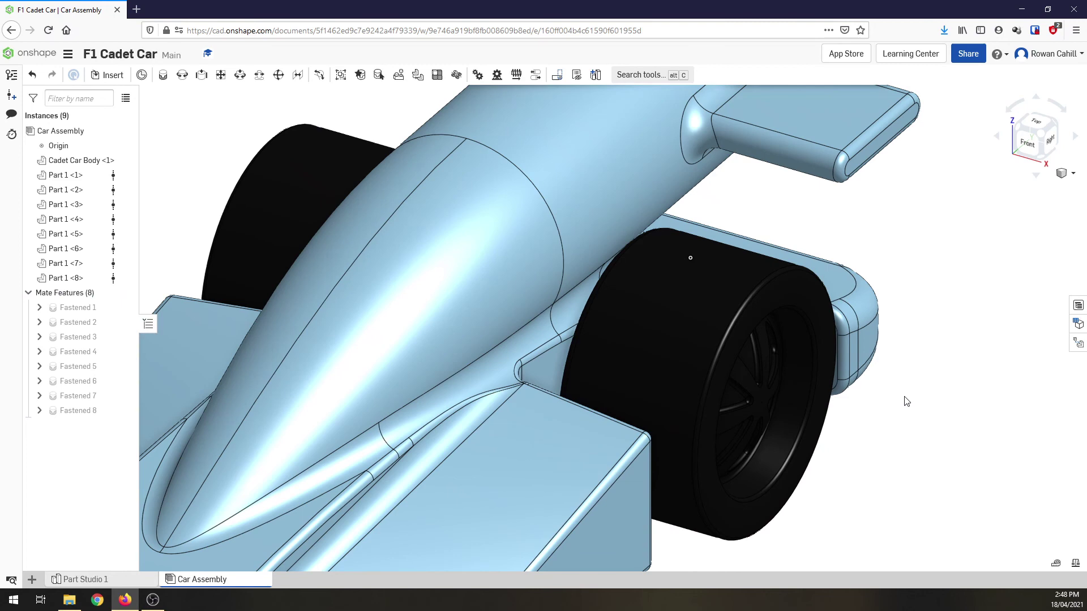
{"action": "middle_click_drag", "start_coordinate": [900, 349], "coordinate": [885, 318]}
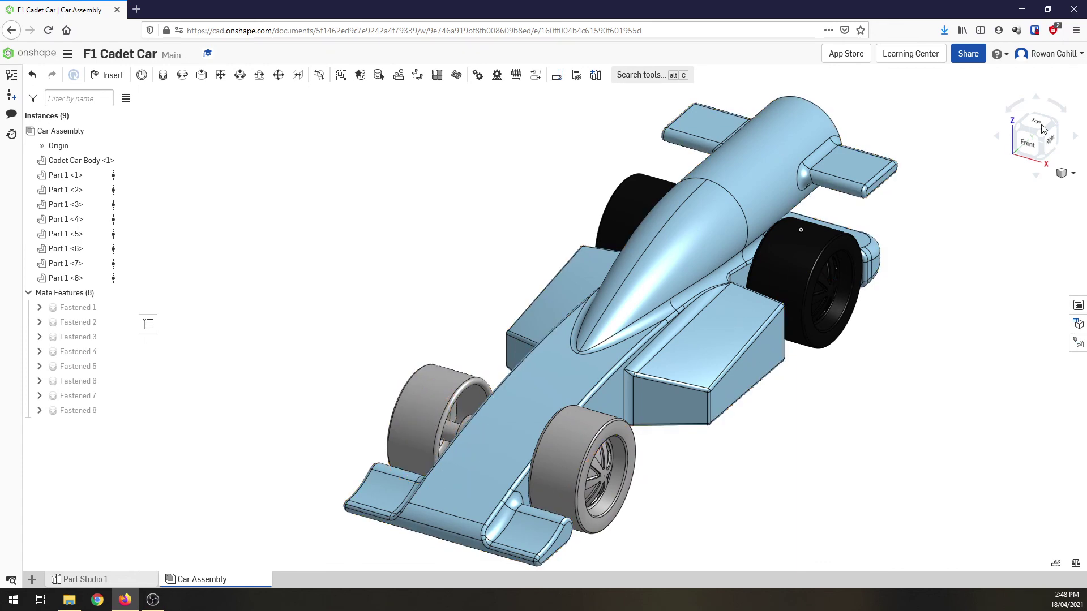
{"action": "left_click", "coordinate": [1028, 143]}
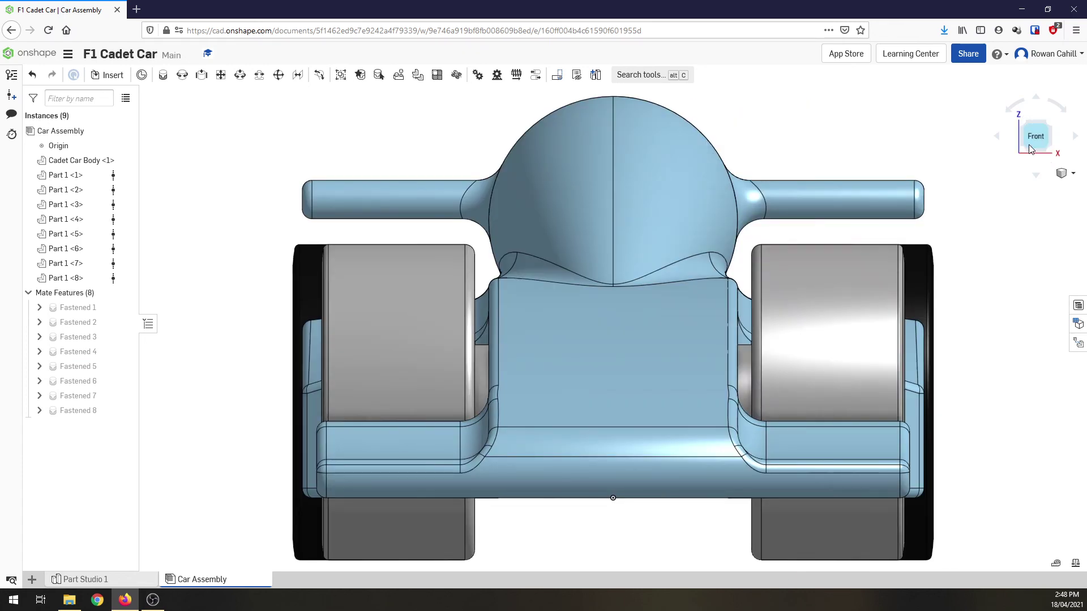
{"action": "left_click", "coordinate": [1050, 126]}
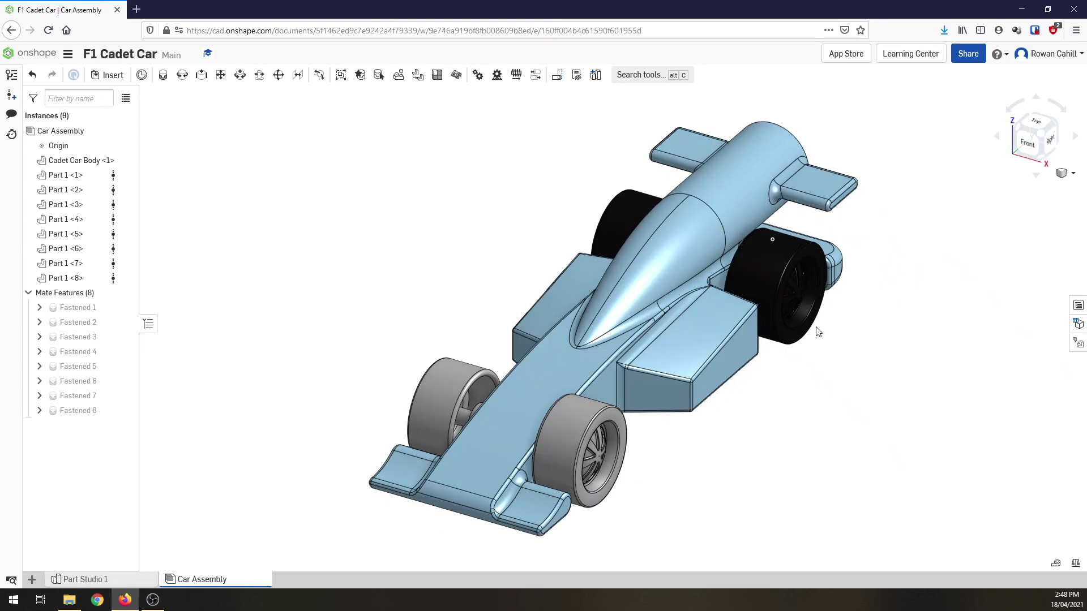